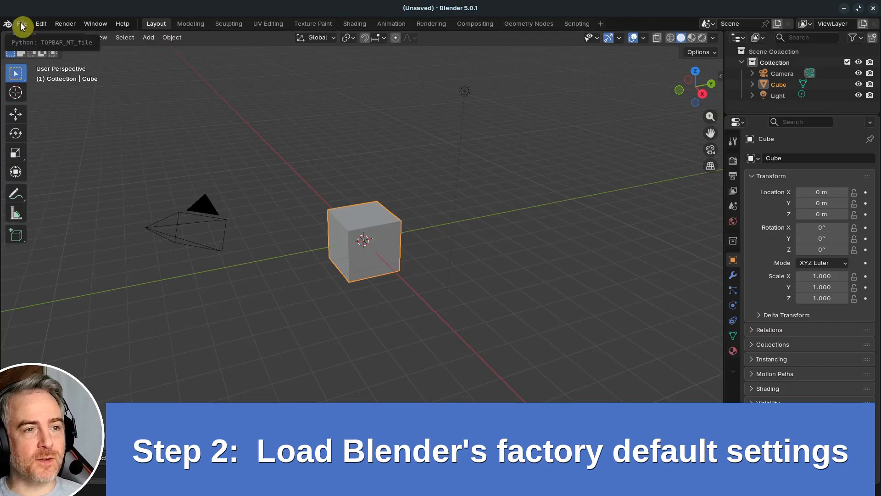
- Load the factory default startup file and preferences
left_click(23, 24)
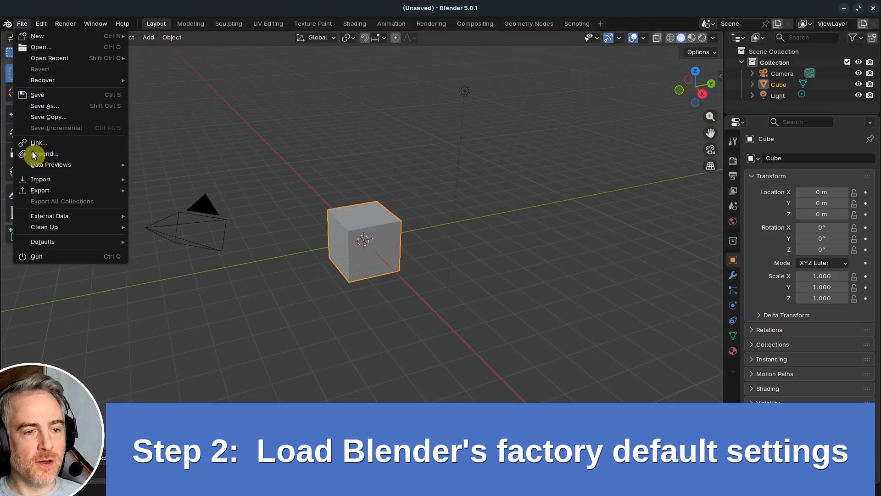
mouse_move(32, 245)
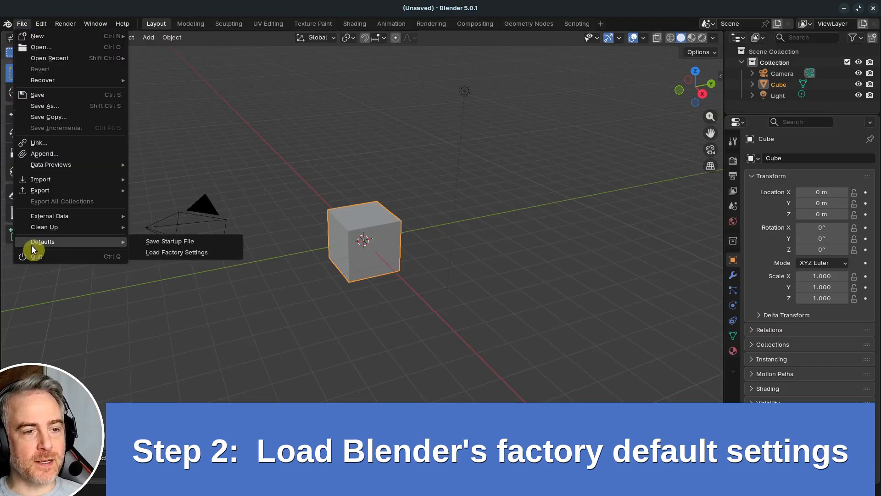
left_click(206, 252)
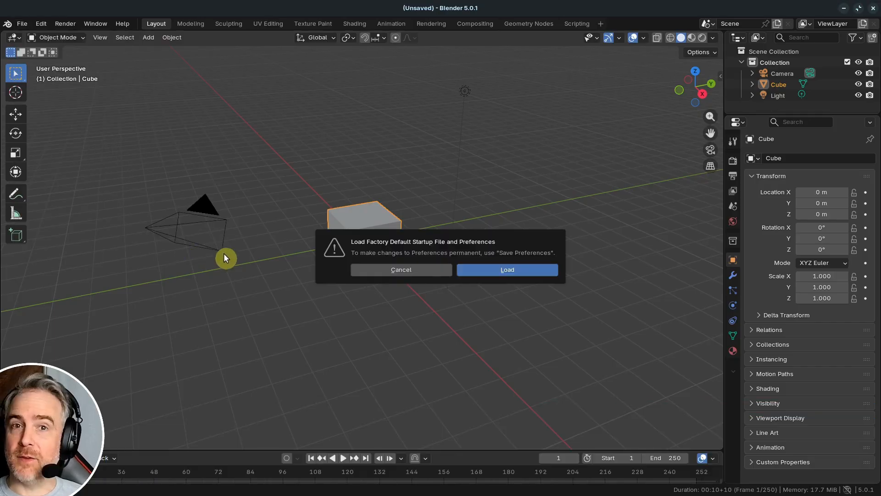
left_click(508, 269)
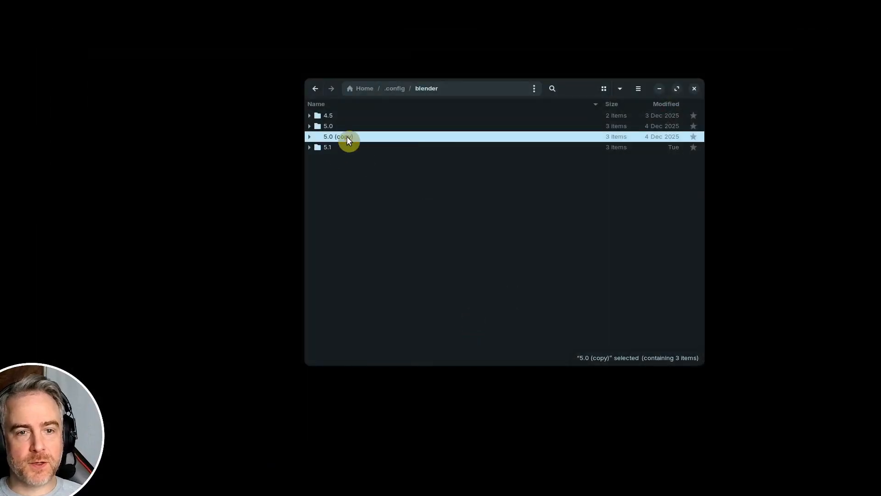
- In the file manager's .config/blender folder, delete the 5.0 folder and rename the 5.0 (copy) folder to 5.0
left_click(331, 125)
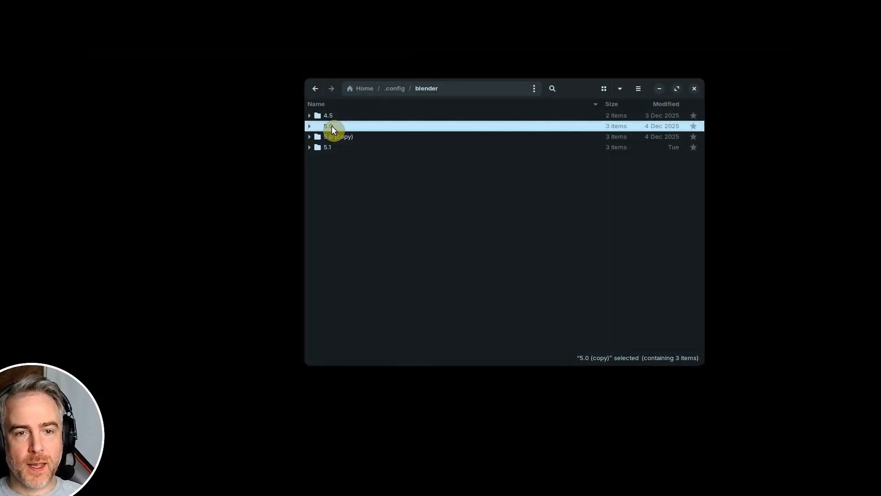
key("Delete")
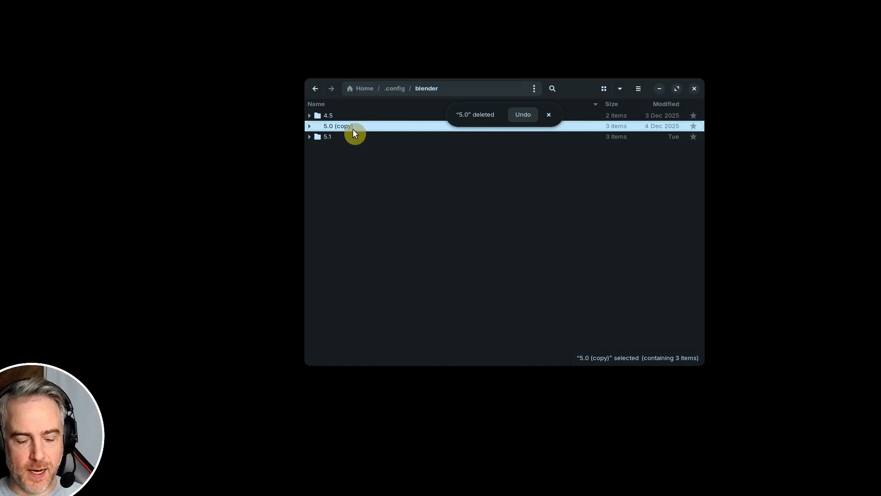
key("F2")
key("End")
key("BackSpace")
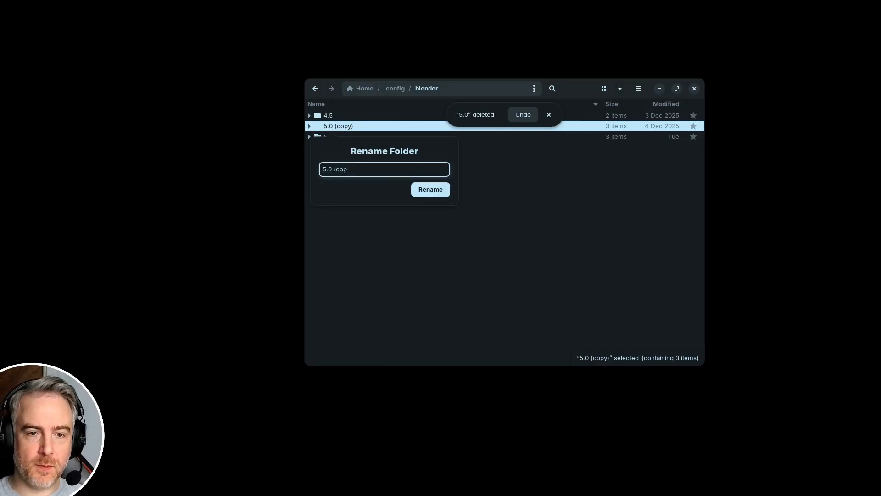
key("BackSpace")
key("BackSpace")
key("BackSpace")
key("BackSpace")
key("BackSpace")
key("Return")
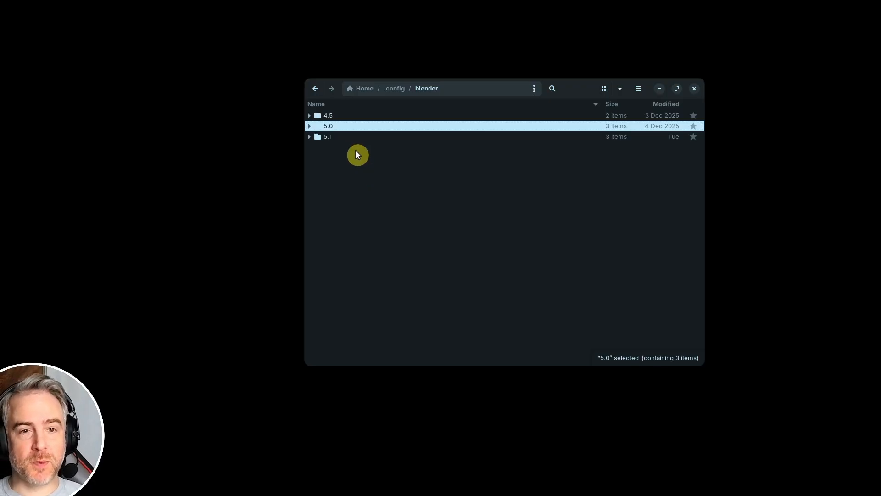
- Rename the 5.0 configuration folder to 5.0_HOLD
key("F2")
left_click(352, 169)
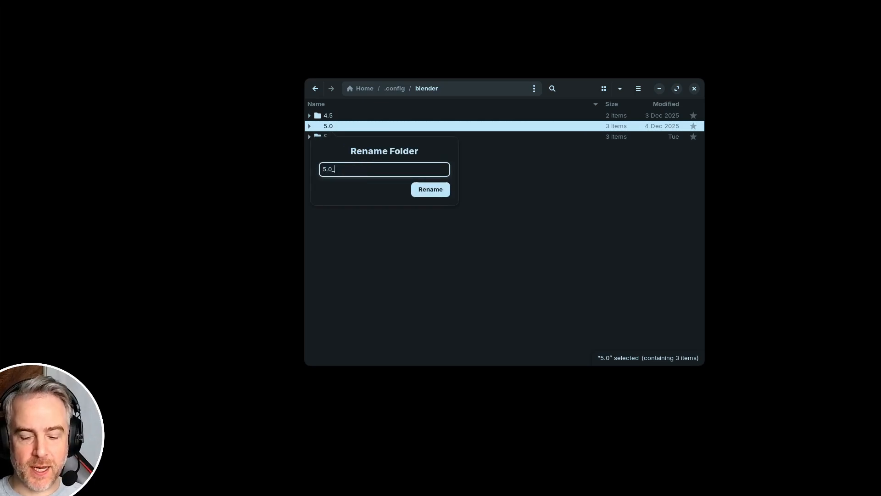
type("_HOLD")
key("Return")
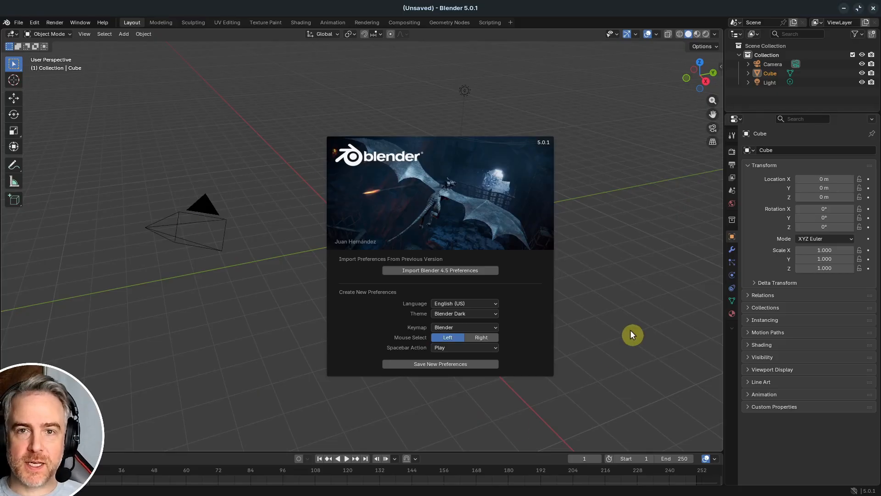
- Return from Blender to the file manager and check the 5.0 and 5.0_HOLD folders in .config/blender
key("alt+Tab")
left_click(333, 127)
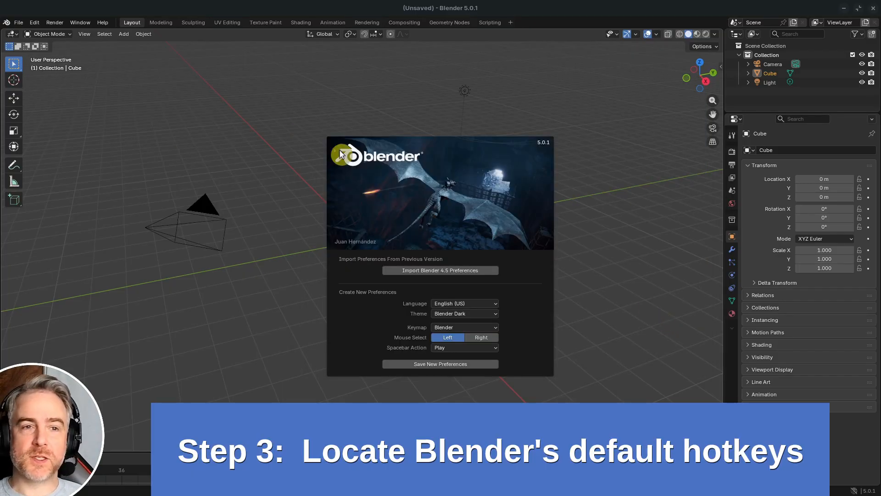
left_click(341, 154)
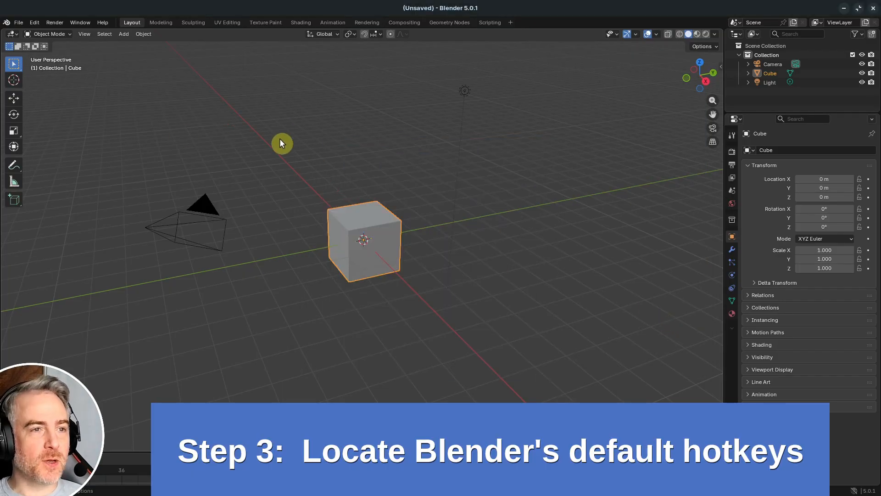
- In Blender, create a new file from the Video Editing template
left_click(19, 22)
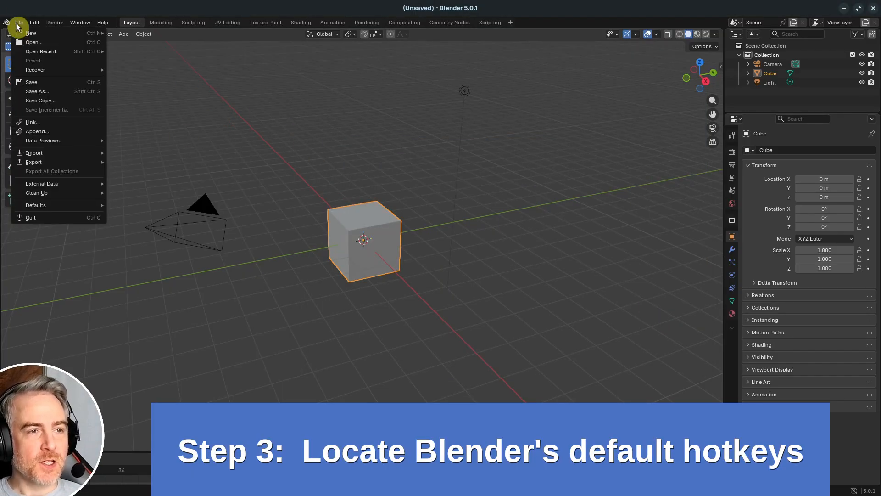
mouse_move(45, 33)
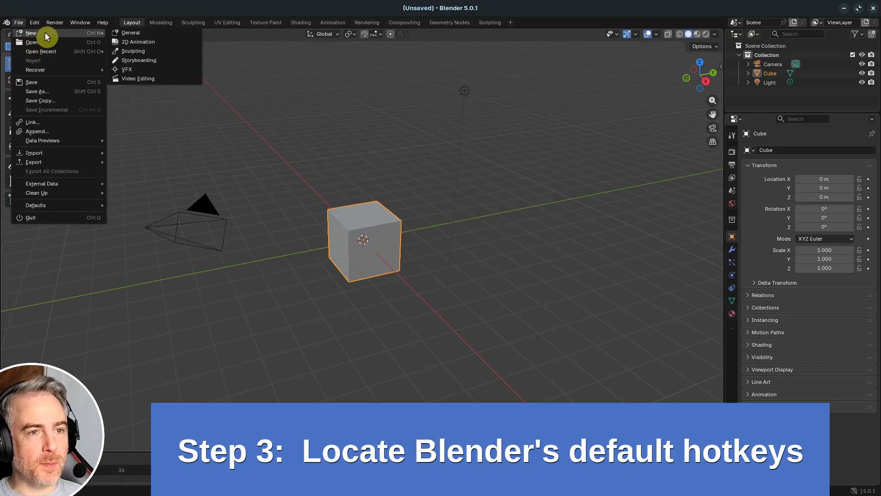
left_click(138, 79)
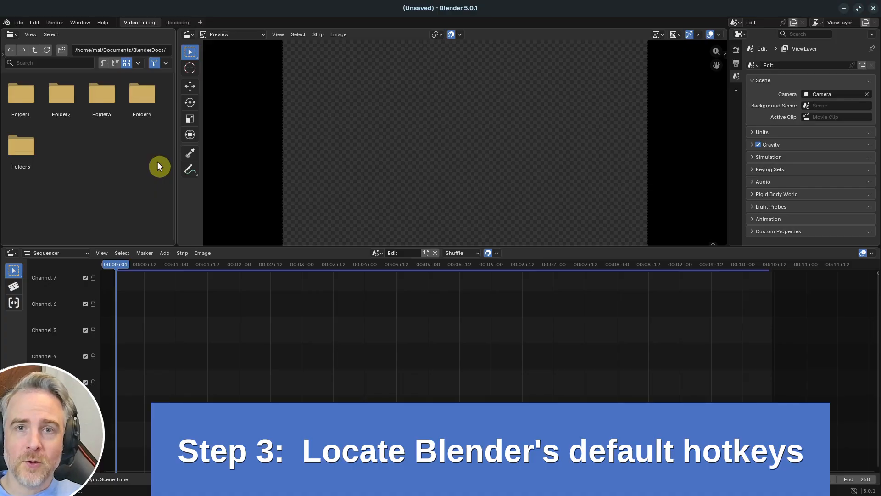
- Set the interface resolution scale to 1.2 in the preferences and close the Preferences window
left_click(36, 22)
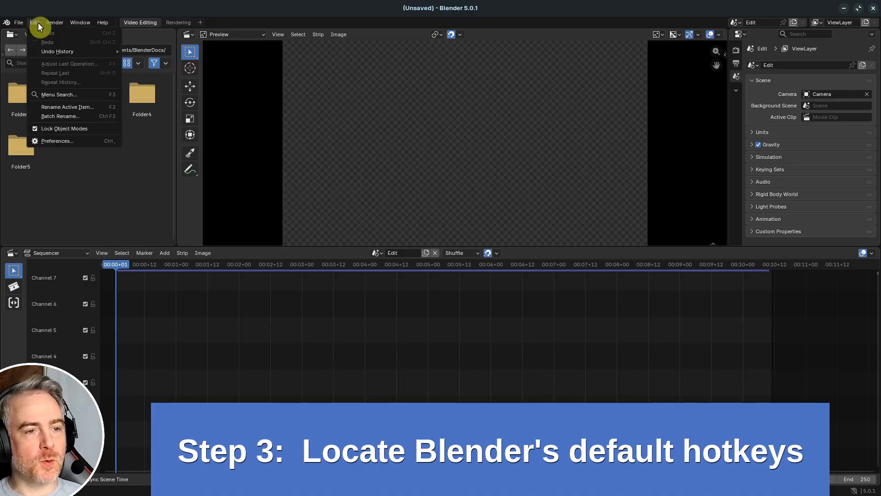
left_click(76, 142)
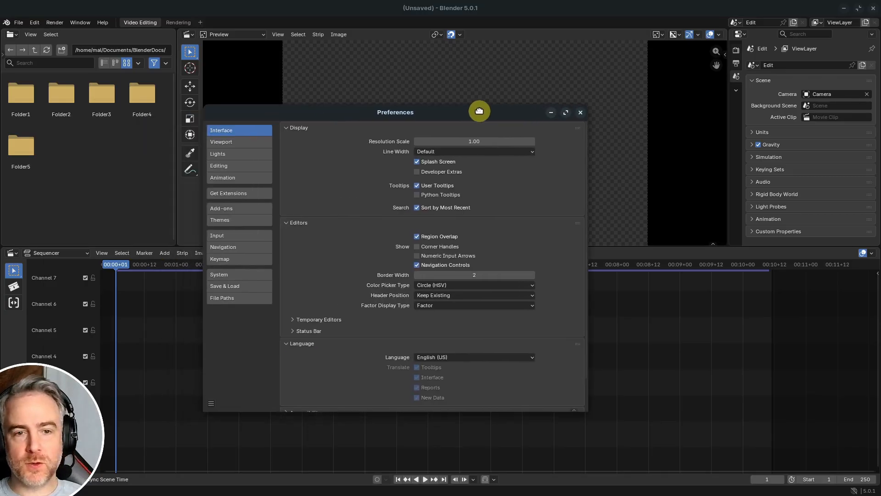
left_click(464, 133)
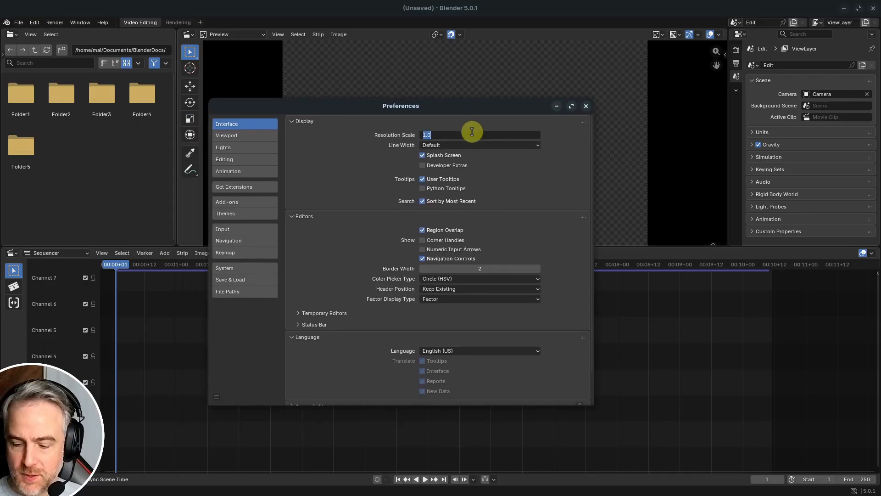
type("1.2")
key("Return")
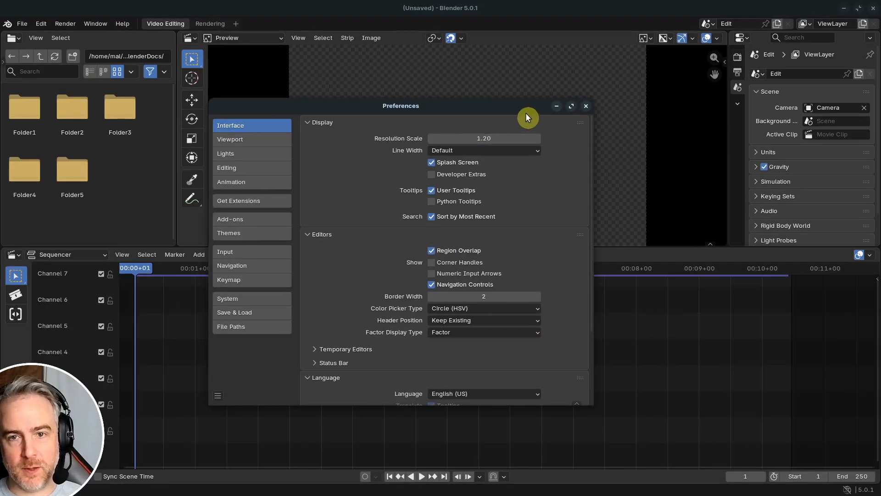
left_click_drag(488, 106, 482, 86)
left_click(612, 82)
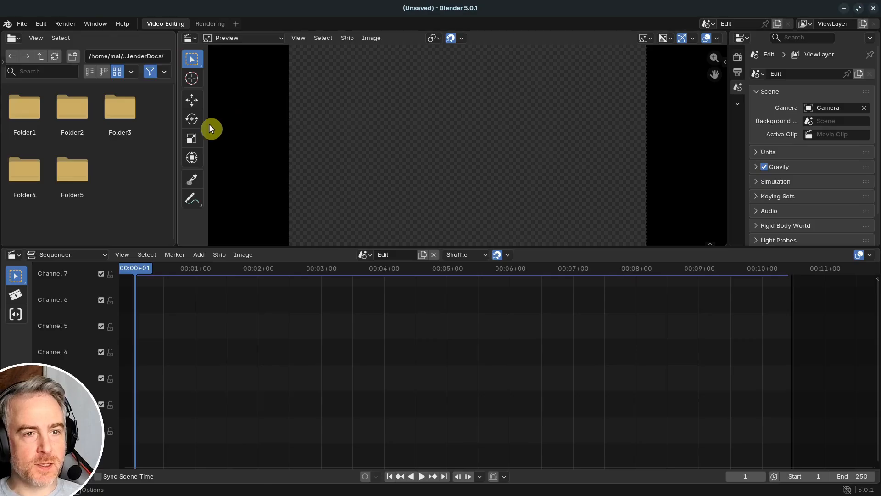
- Widen the File Browser area to about twice its width and change it to a Preferences editor
left_click_drag(178, 134, 405, 146)
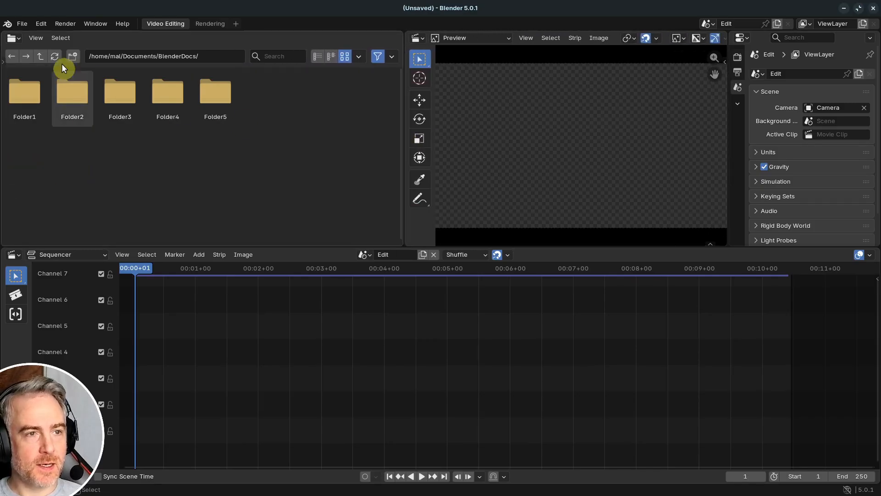
left_click(14, 38)
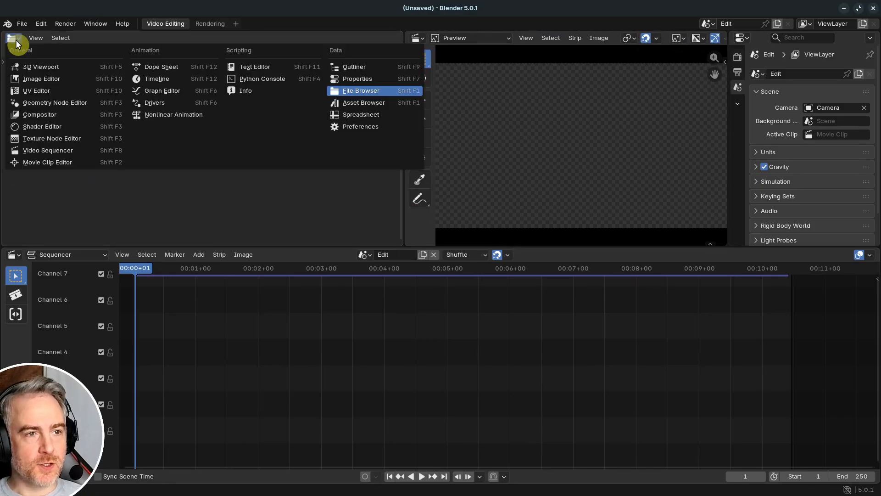
left_click(362, 128)
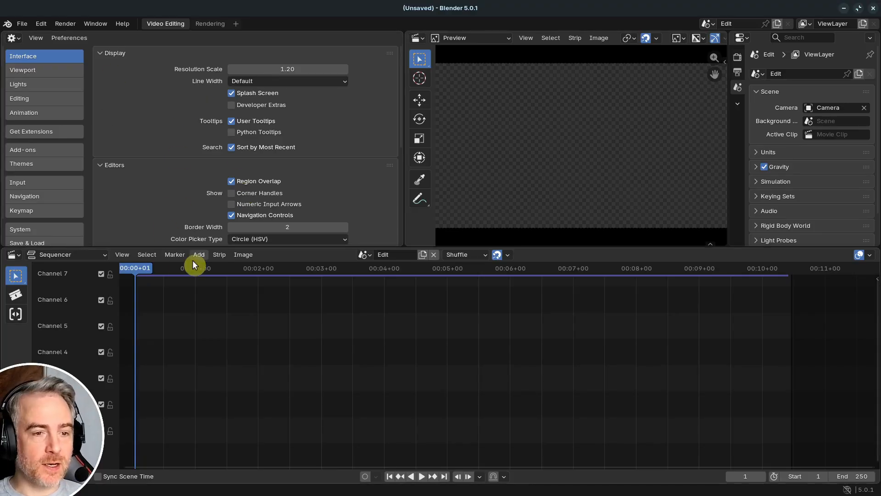
- Examine the shortcuts listed beside the Sequencer's View, Marker and Strip commands
left_click(122, 255)
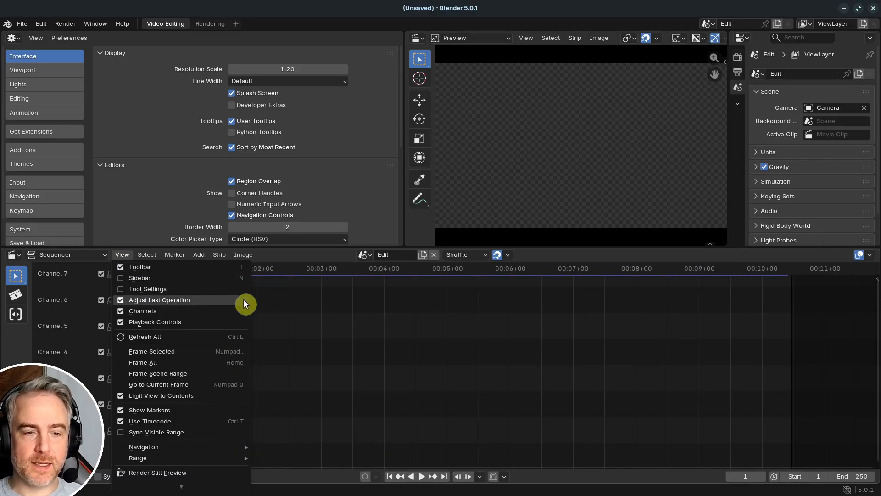
left_click(144, 255)
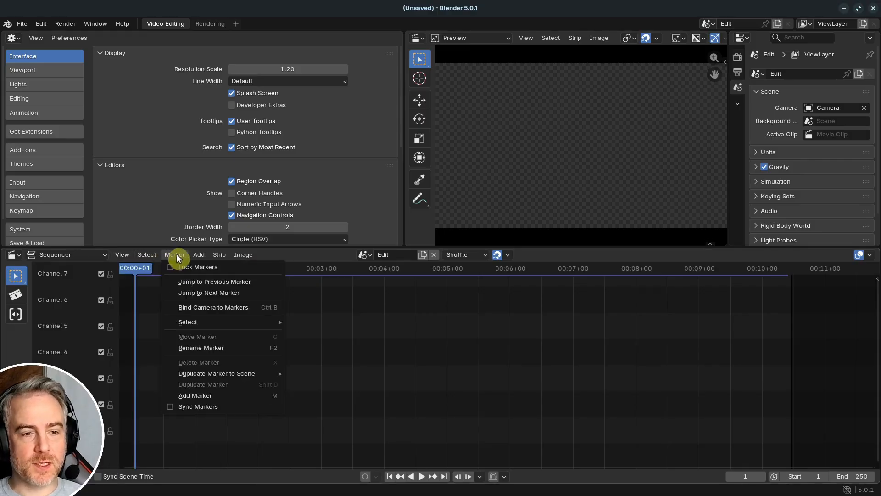
mouse_move(204, 254)
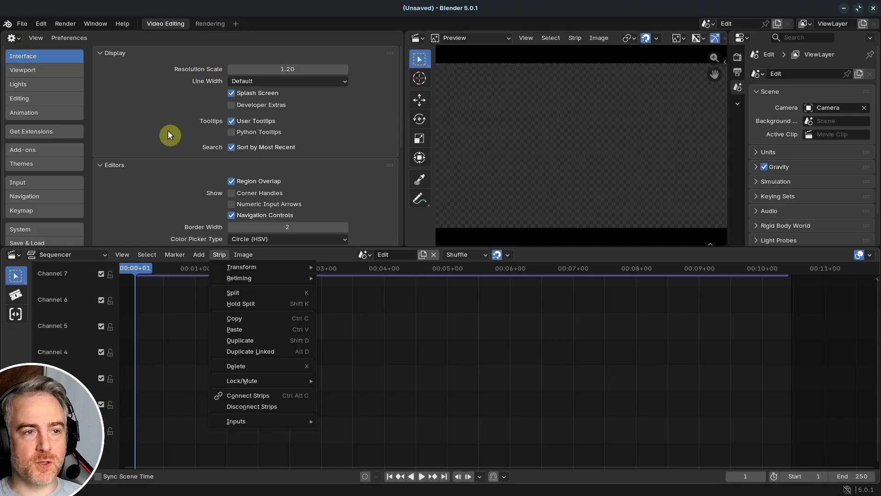
- Show the Keymap preferences and expand Video Sequence Editor and its Video Sequence Editor (Global) group to view the default hotkeys
left_click(26, 211)
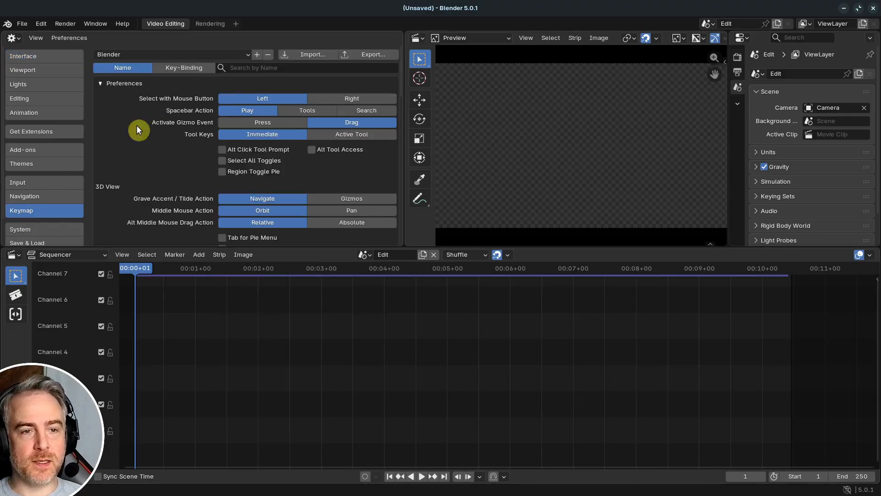
scroll(173, 138, "down", 5)
scroll(171, 145, "down", 15)
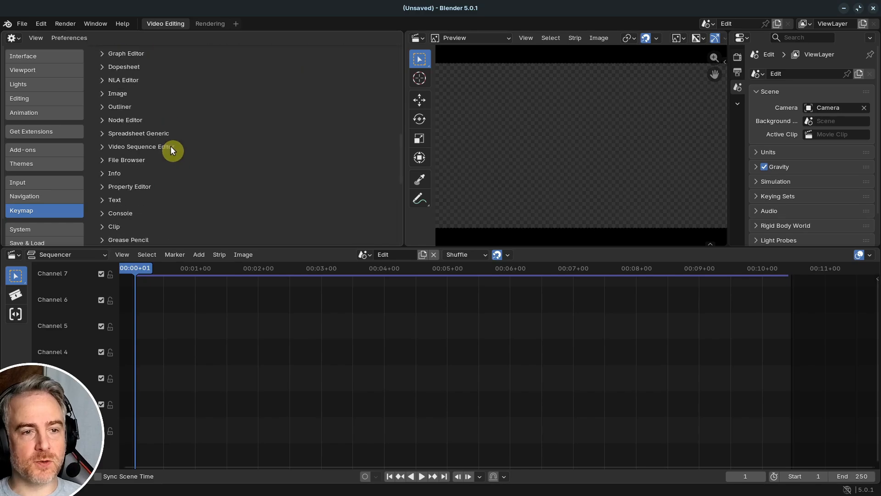
scroll(155, 149, "up", 14)
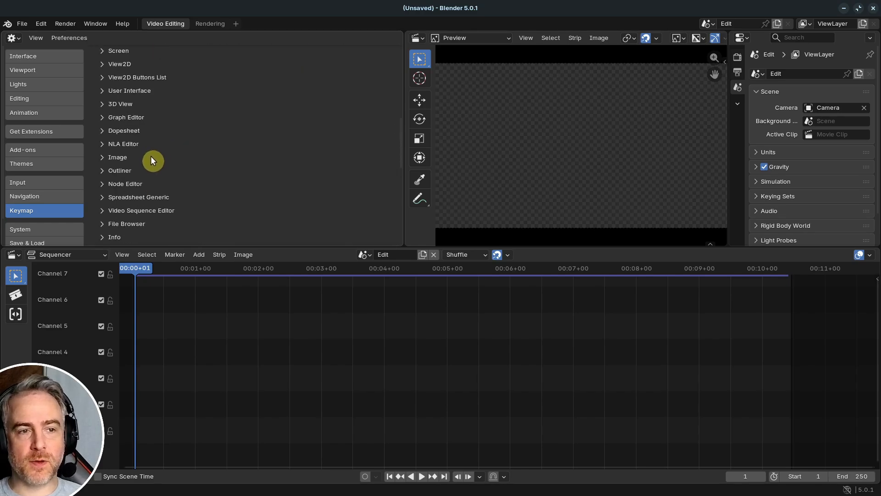
scroll(150, 151, "down", 6)
scroll(133, 131, "up", 2)
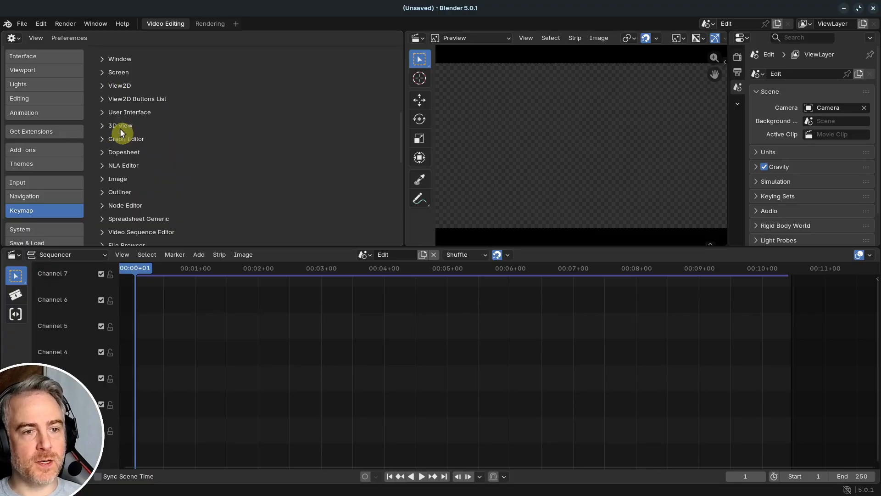
scroll(144, 133, "down", 4)
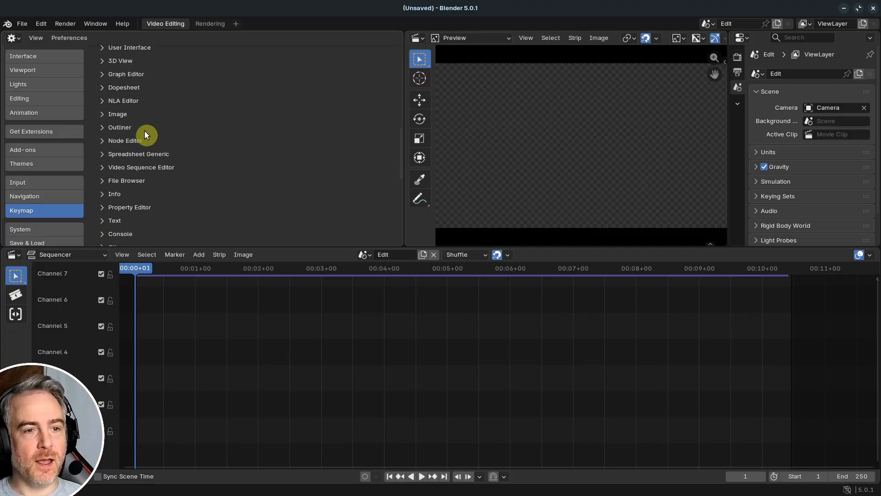
left_click(104, 146)
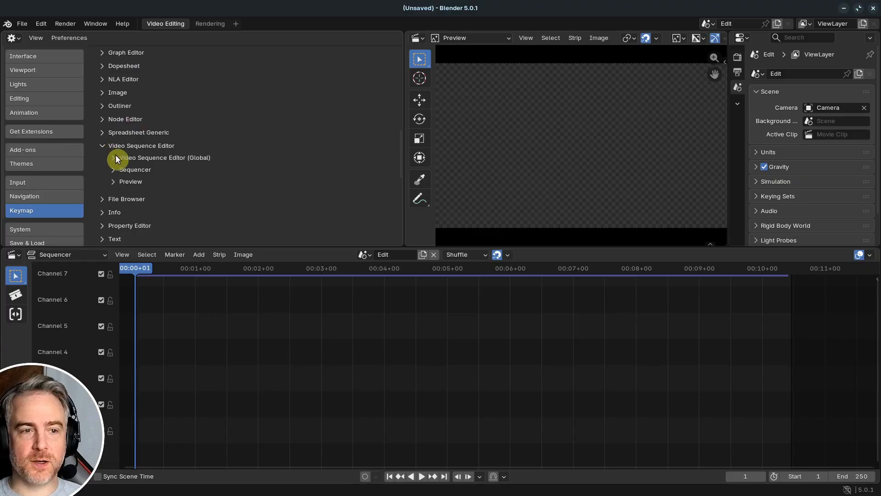
left_click(114, 157)
scroll(118, 156, "down", 3)
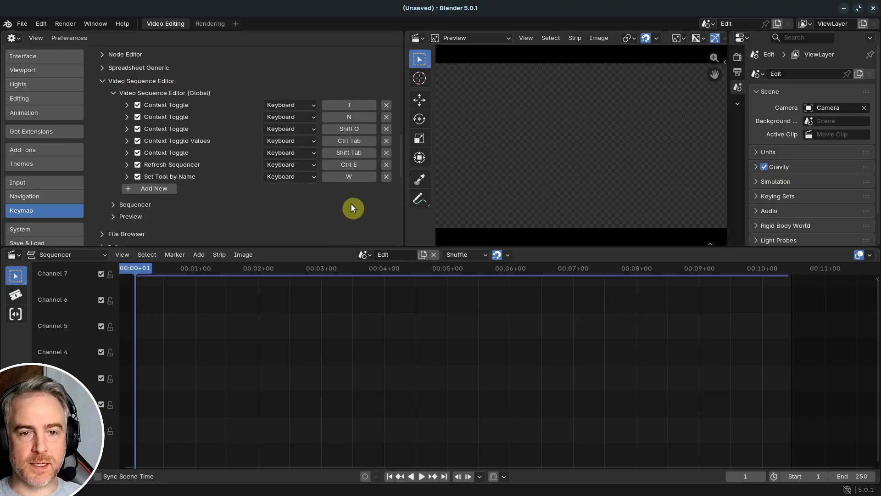
- Expand the Sequencer and Sequencer (Global) keymap groups and look through their default hotkeys
left_click(114, 203)
scroll(135, 197, "down", 3)
left_click(131, 151)
scroll(300, 96, "down", 15)
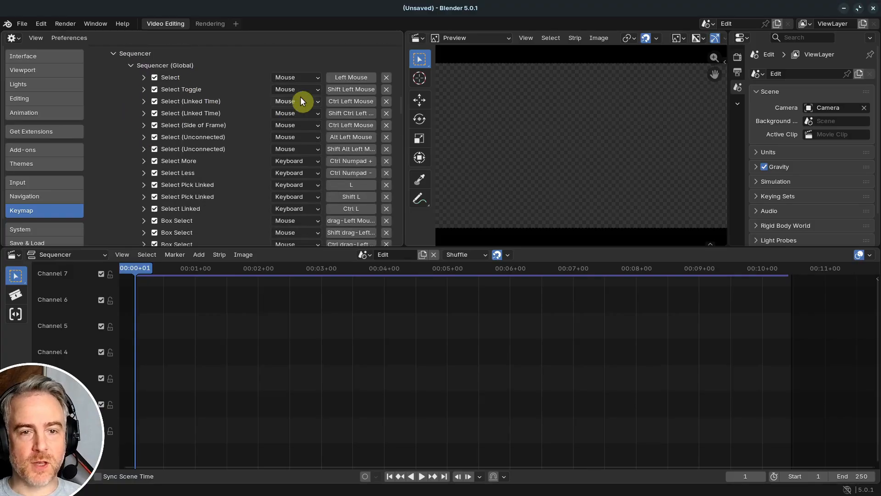
scroll(296, 120, "up", 20)
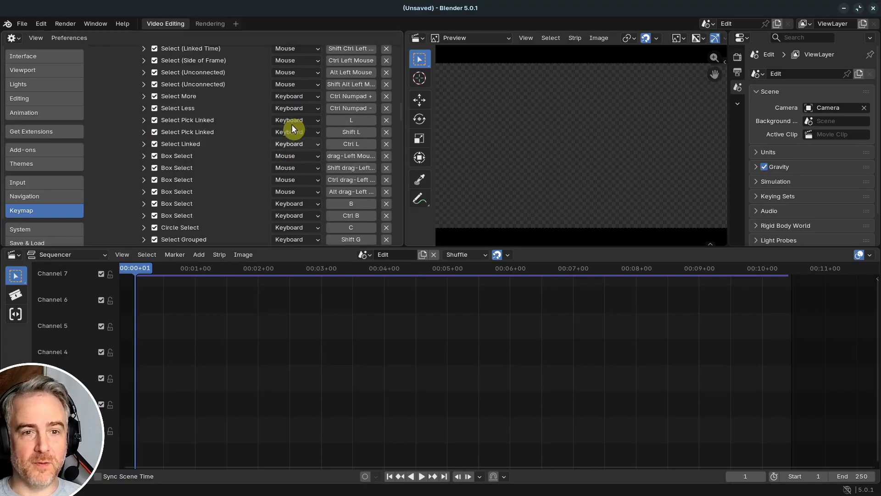
- Turn off Auto-Save Preferences
scroll(298, 112, "up", 10)
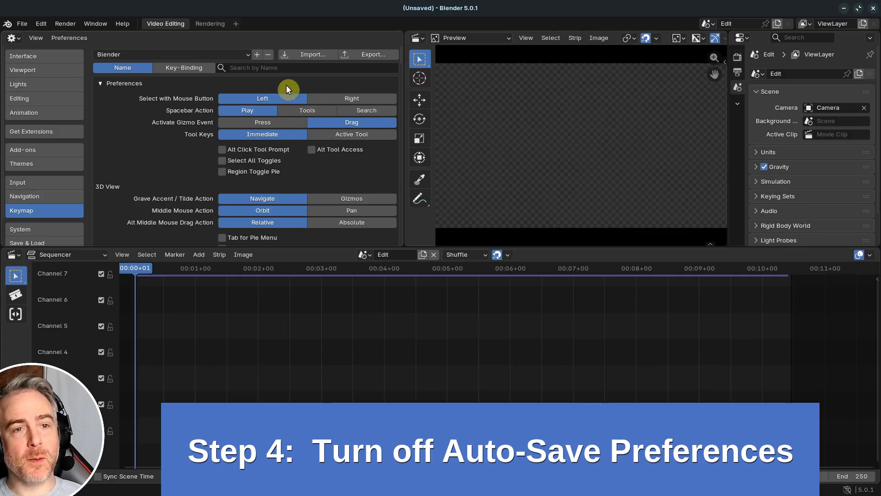
left_click(79, 37)
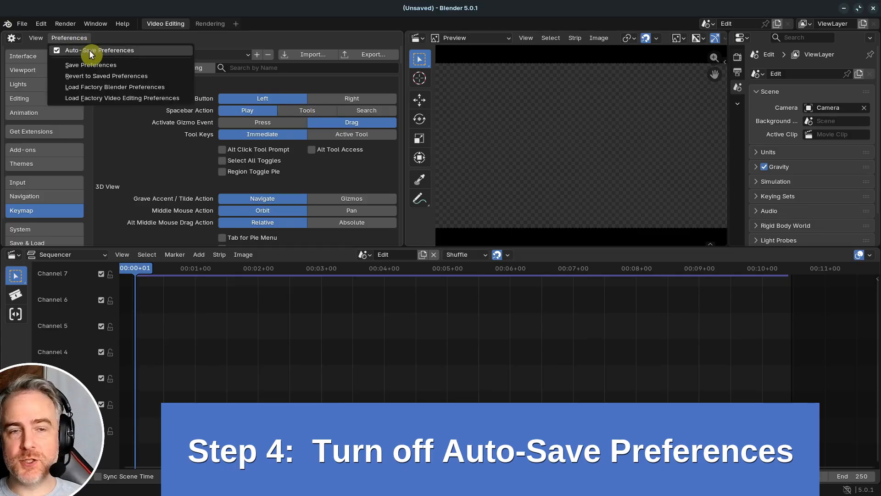
left_click(90, 50)
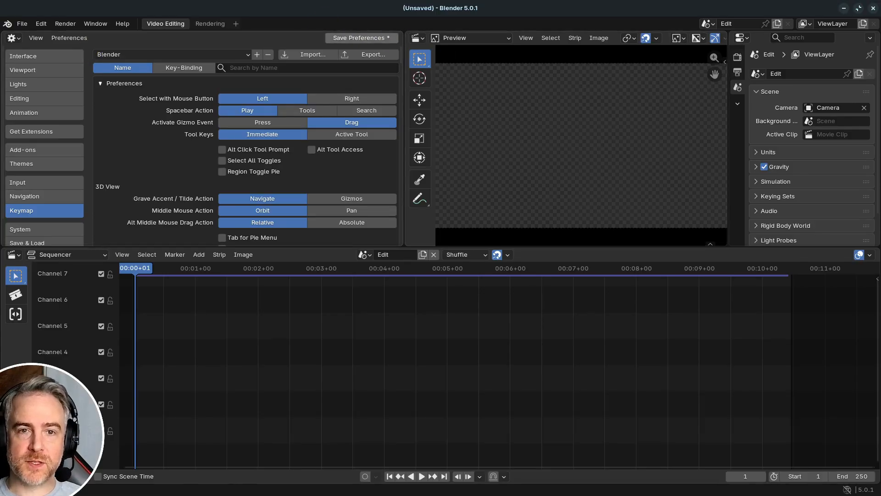
- Check the Auto-Save Preferences option in a separate Preferences window and close that window
left_click(41, 23)
left_click(73, 165)
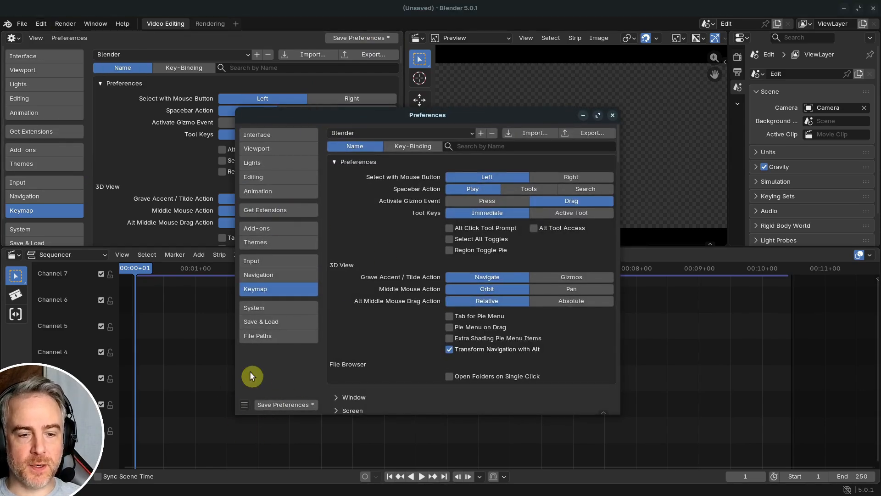
left_click(244, 405)
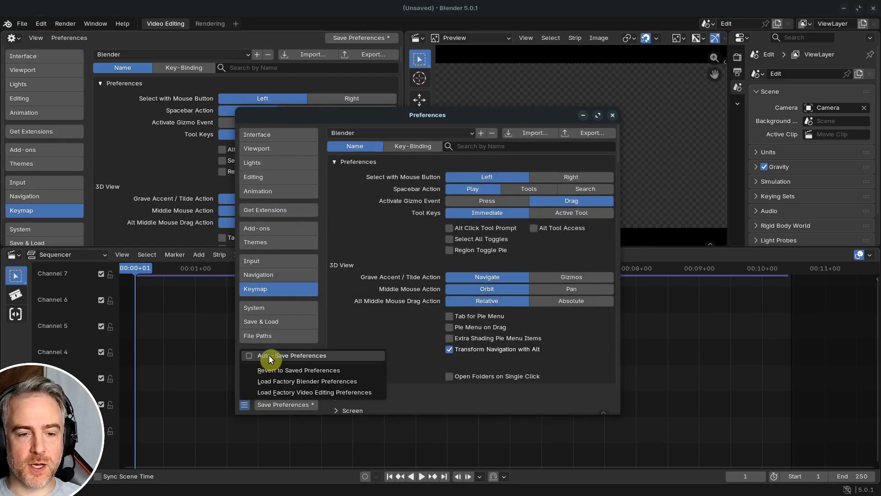
left_click(612, 115)
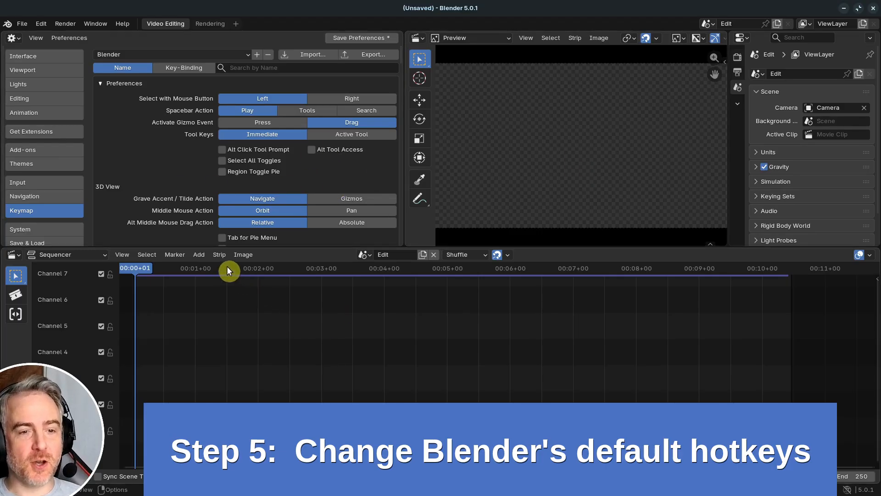
- Change the shortcut of the Sequencer's Split strip command to F directly from the command's own entry
left_click(219, 254)
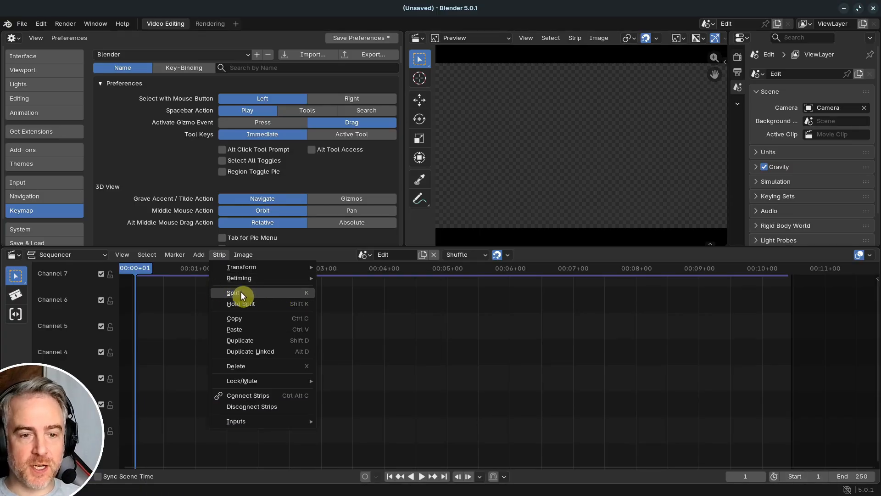
right_click(245, 291)
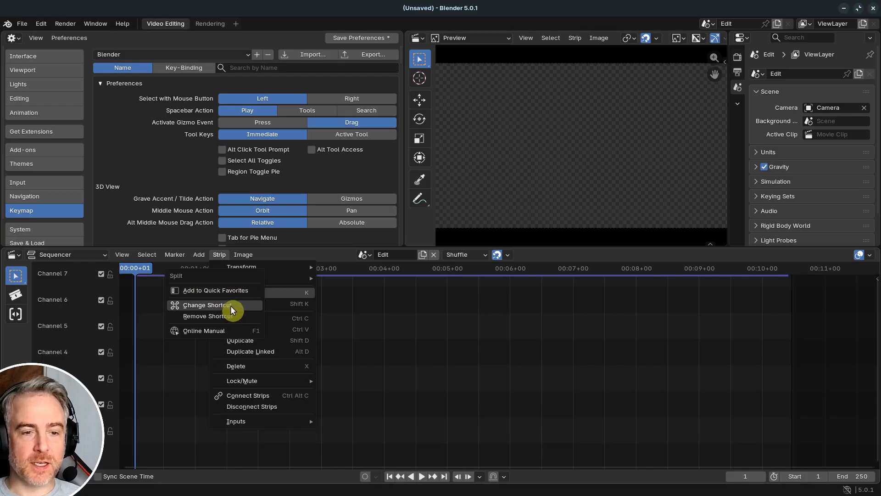
left_click(230, 305)
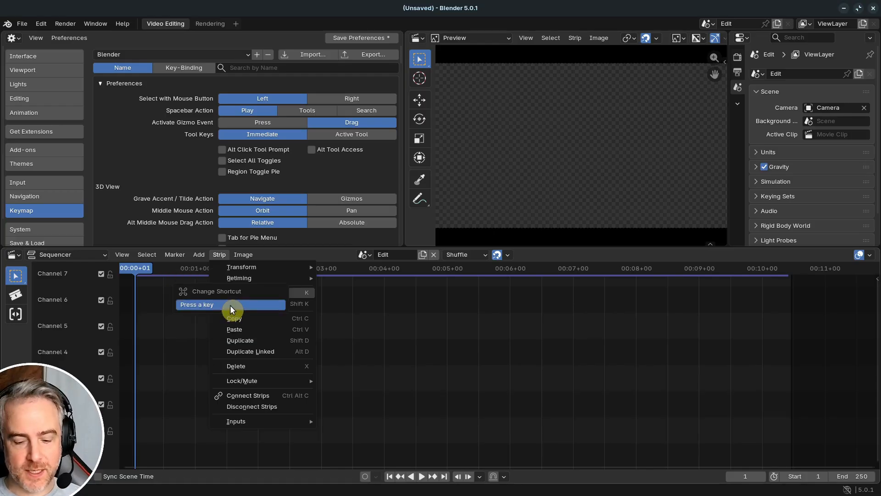
key("f")
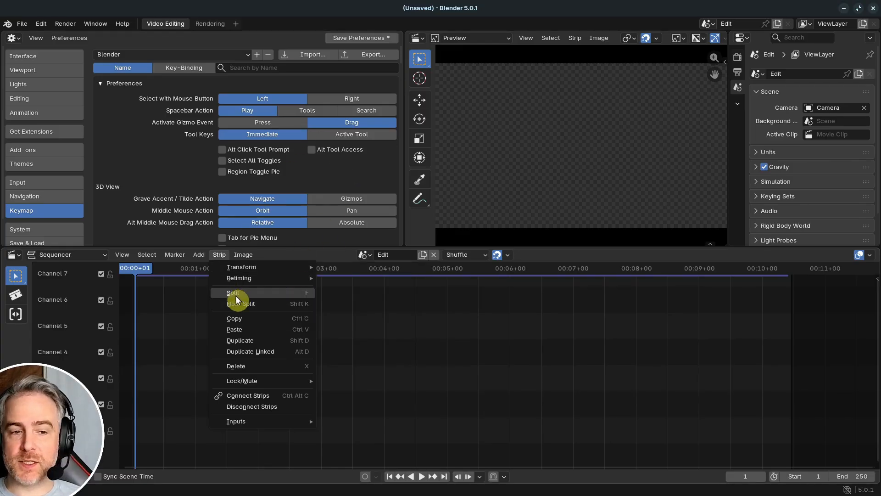
- Search the keymap by name for "Split" and find the Split Strips entries in the Sequencer group
left_click(258, 68)
left_click(258, 68)
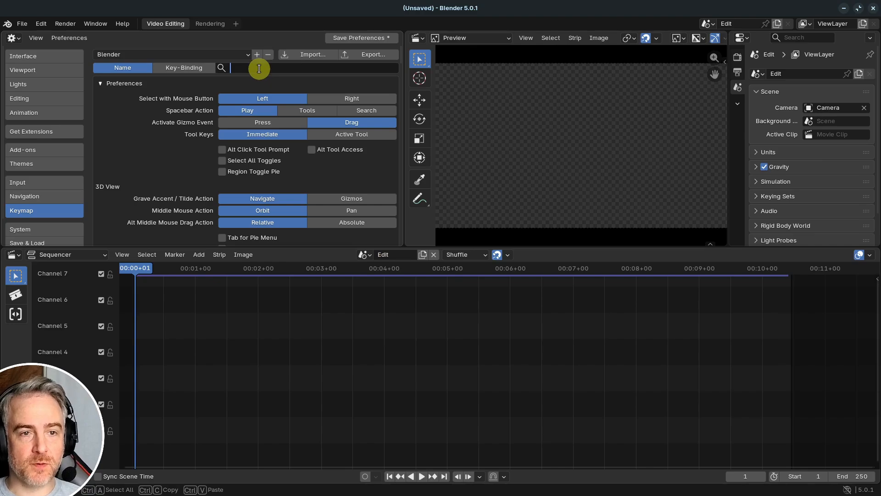
type("Split")
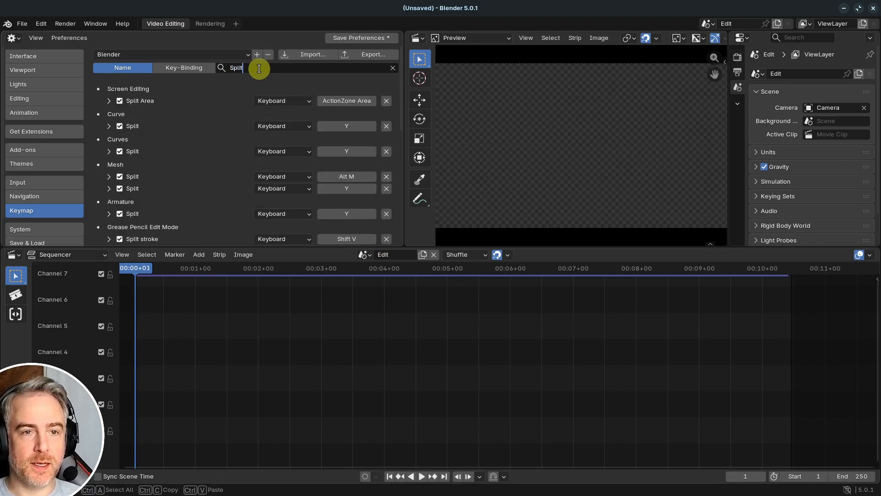
key("Return")
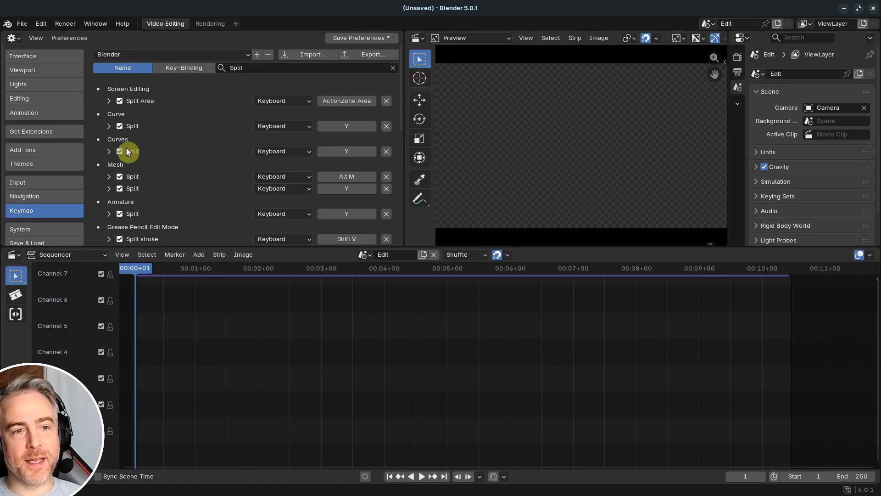
scroll(125, 214, "down", 10)
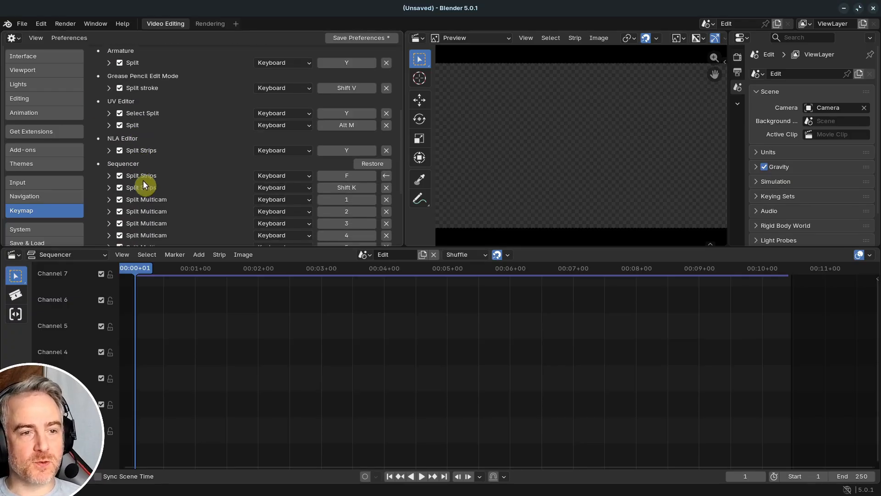
scroll(116, 124, "down", 3)
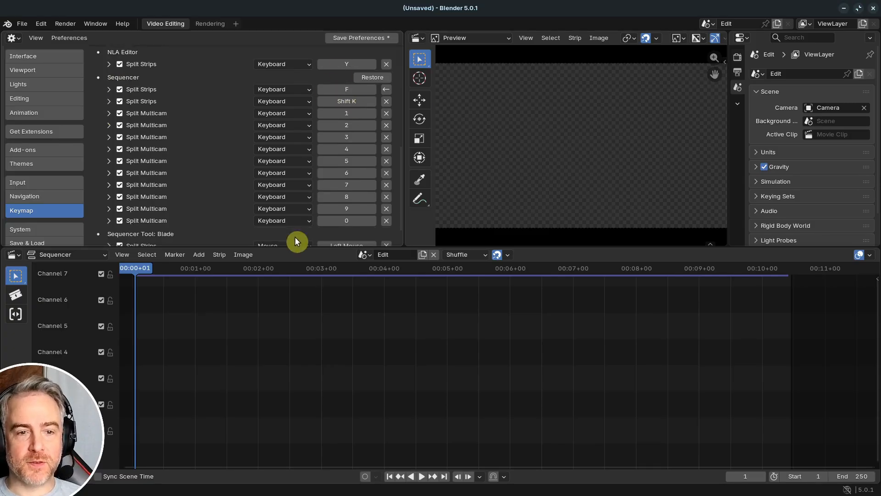
- Set the Sequencer's second Split Strips keymap entry, used for Hold Split, to Shift F
left_click(219, 256)
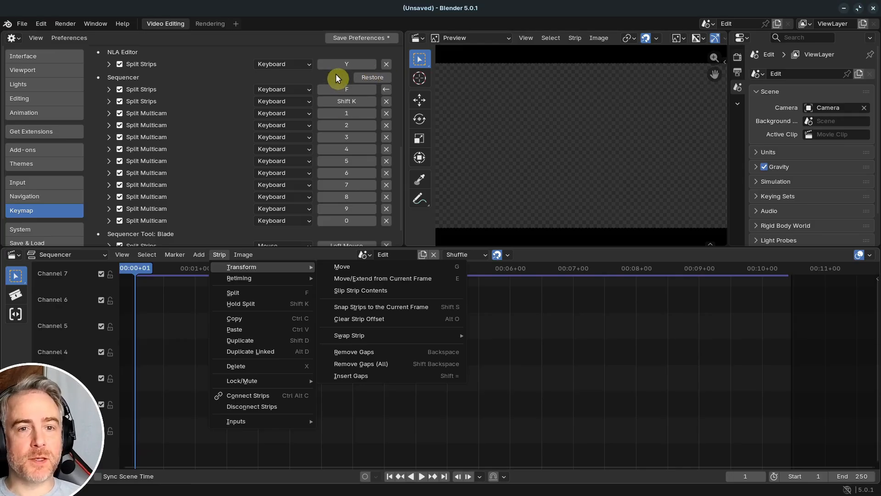
left_click(348, 94)
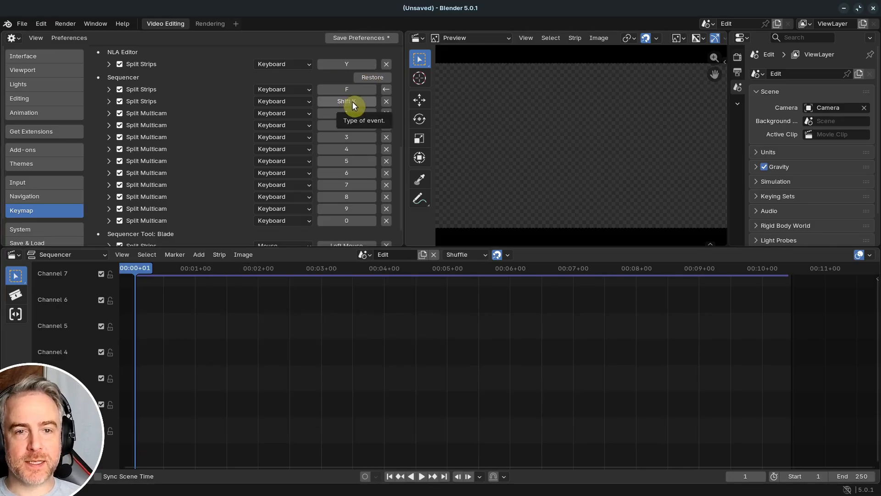
left_click(352, 101)
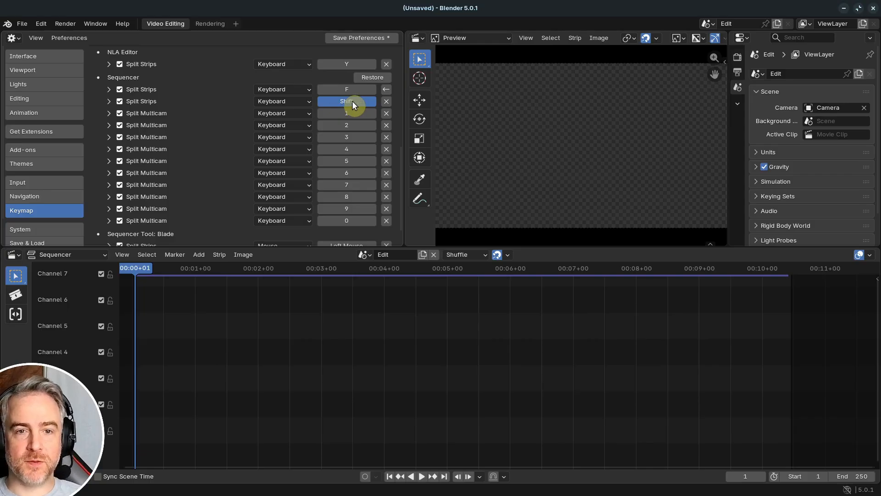
key("shift+f")
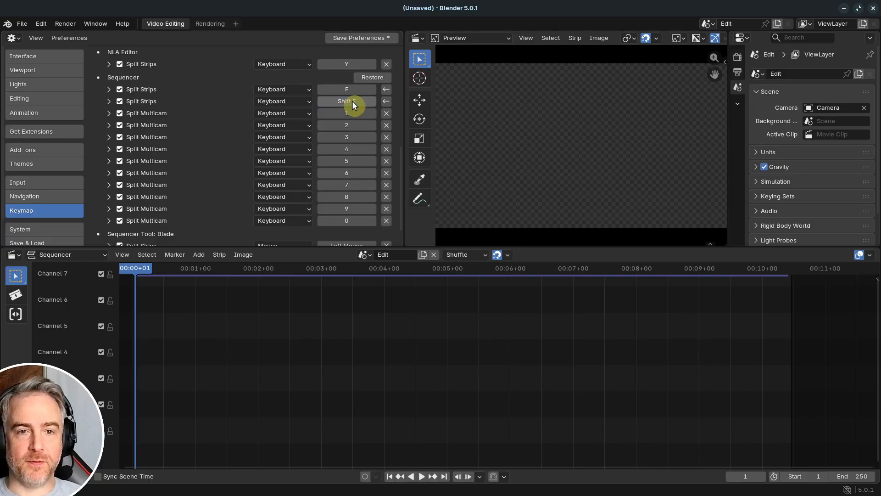
- Restore both Sequencer Split Strips entries individually and reassign them to F and Shift F
left_click(387, 101)
left_click(387, 90)
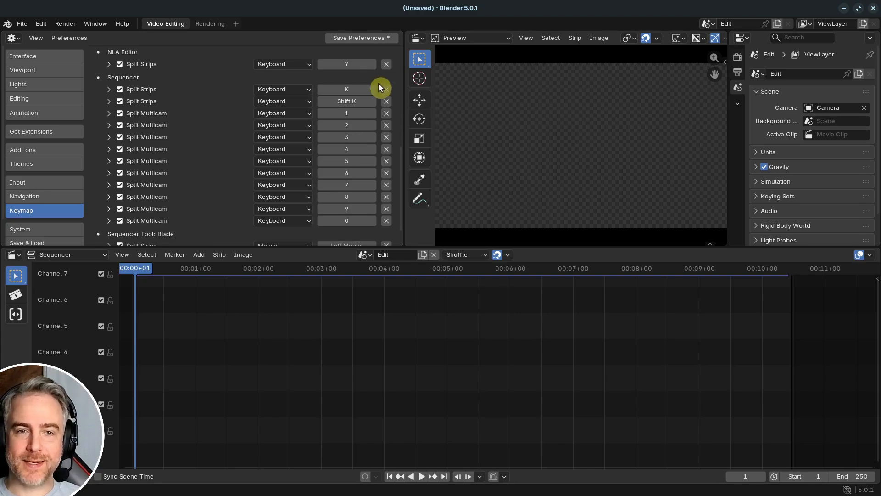
left_click(357, 88)
key("f")
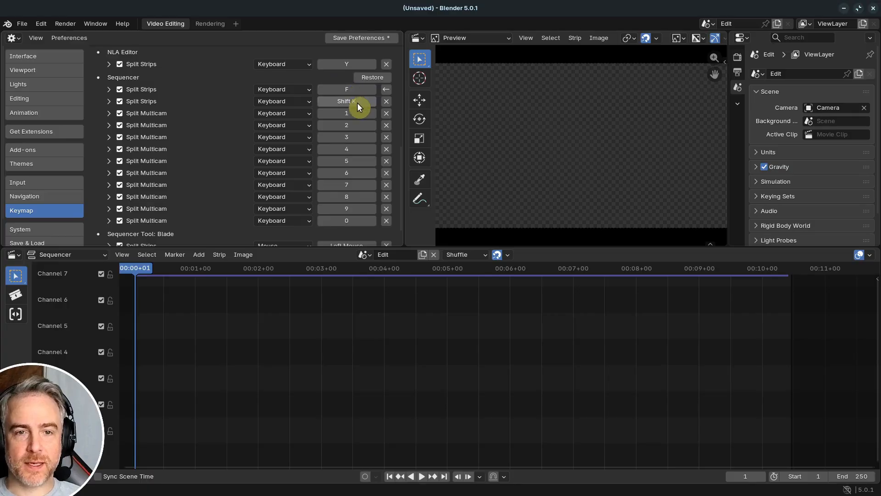
key("shift+f")
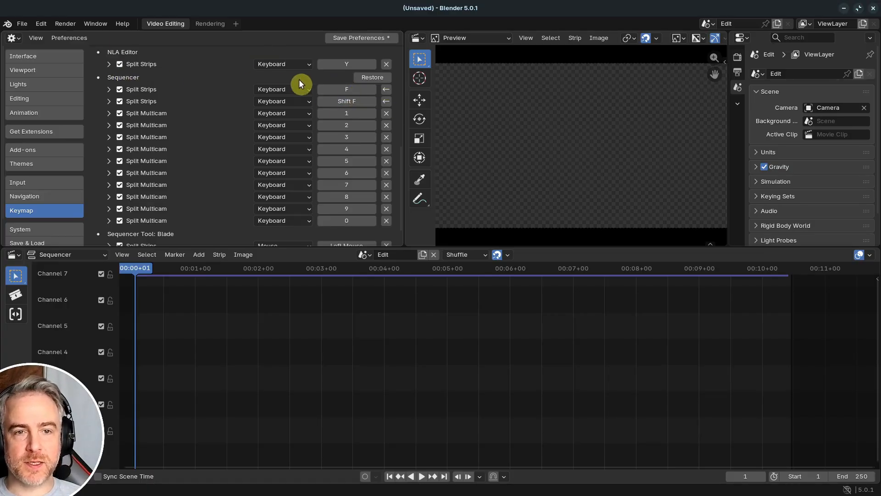
- Restore the whole Sequencer keymap group to its default shortcuts
left_click(345, 88)
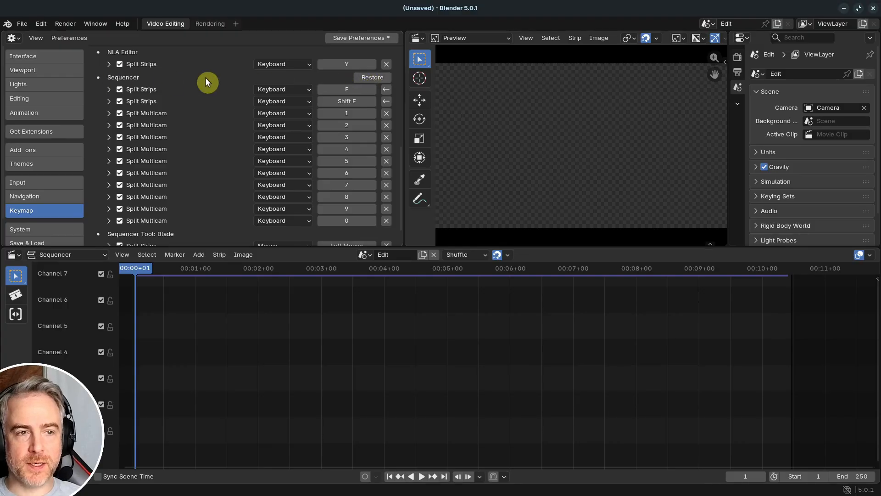
left_click(375, 77)
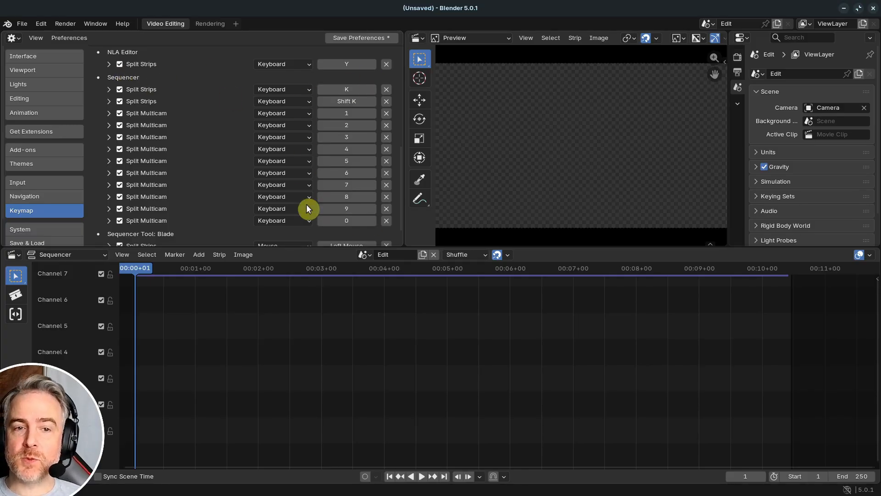
- Compare the "Split" search results in the keymap with the Sequencer's Split and Hold Split strip commands
scroll(258, 118, "up", 8)
scroll(256, 116, "up", 3)
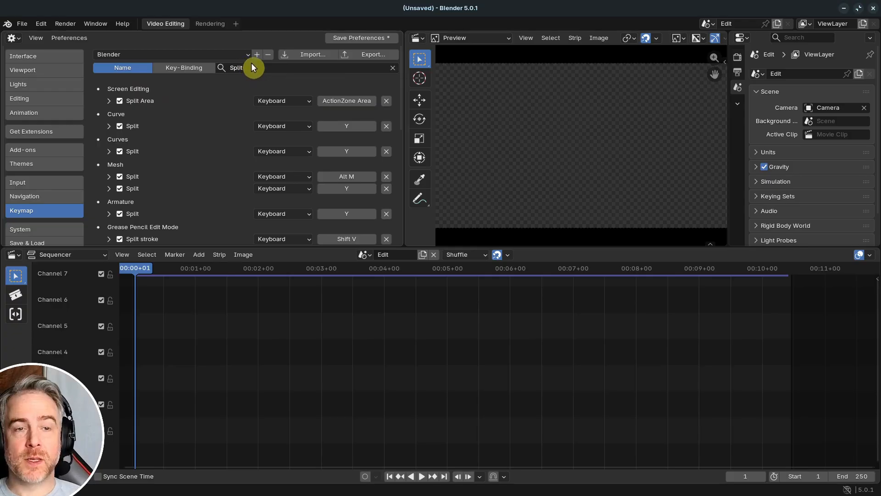
scroll(252, 64, "down", 10)
scroll(259, 73, "down", 2)
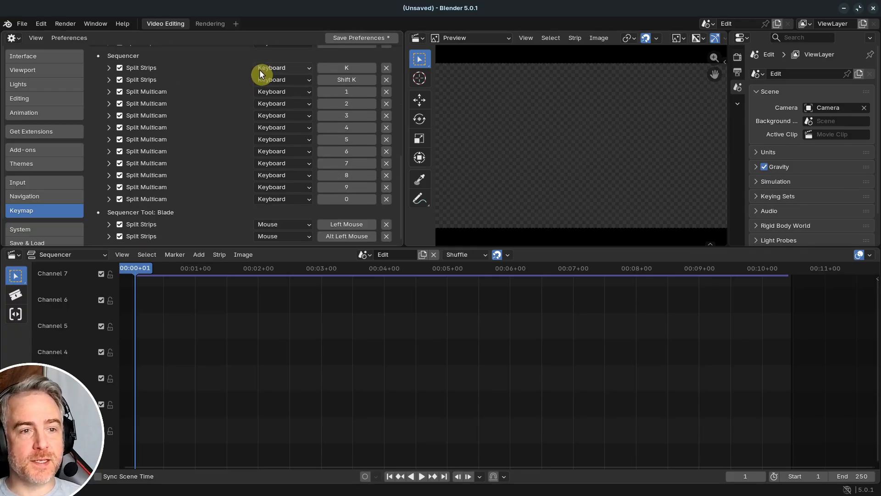
scroll(251, 83, "up", 1)
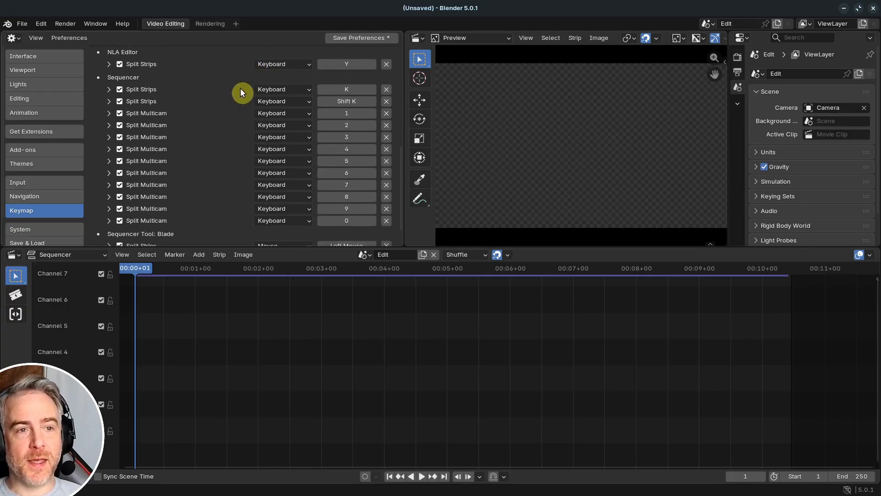
left_click(220, 255)
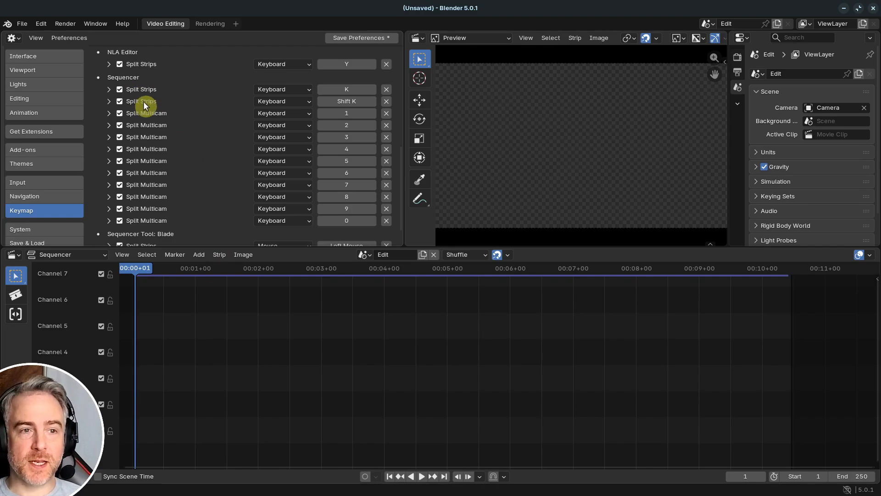
left_click(221, 255)
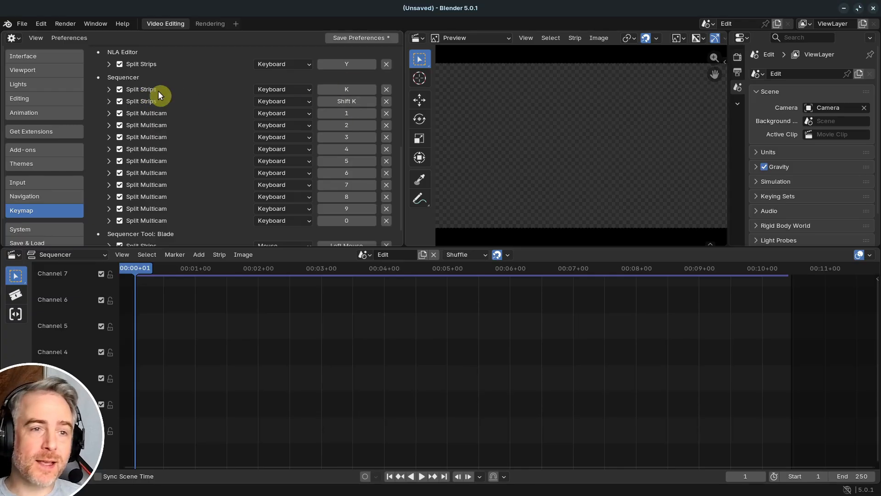
- Expand both Split Strips entries in the Sequencer group and compare their operator name and Type settings
left_click(109, 89)
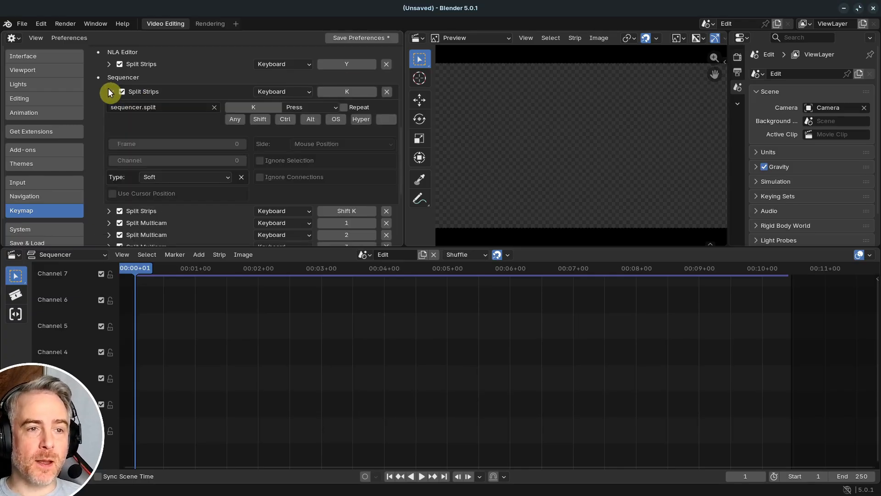
left_click(110, 212)
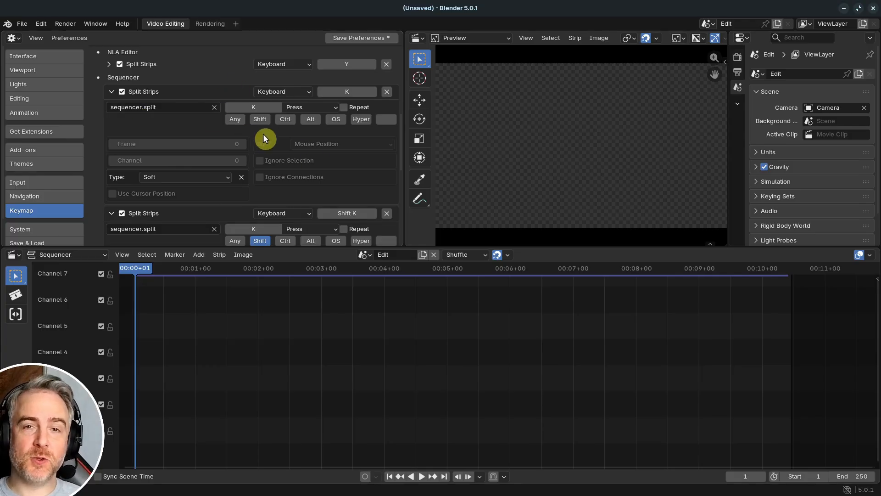
scroll(180, 128, "down", 2)
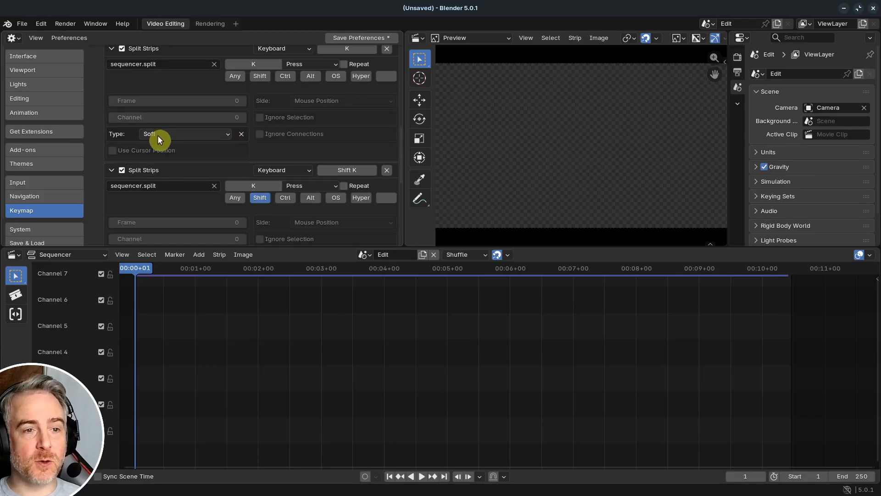
scroll(163, 138, "up", 1)
scroll(169, 145, "down", 1)
scroll(174, 142, "down", 2)
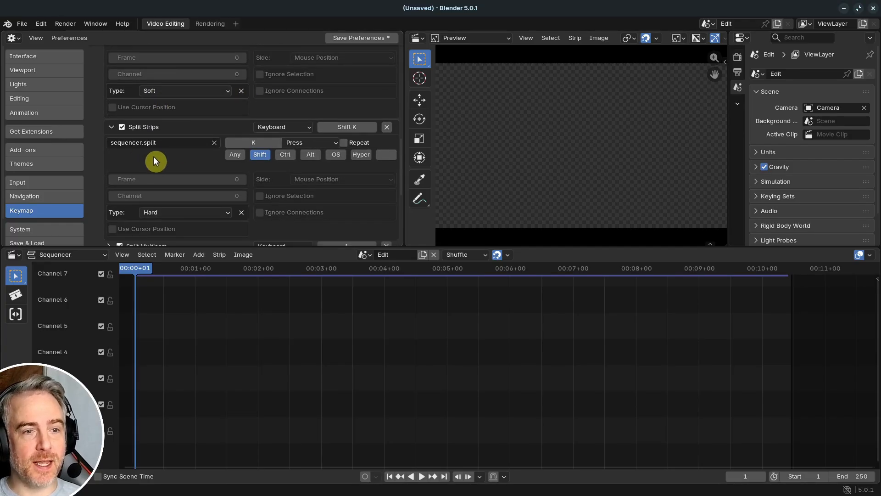
scroll(164, 163, "down", 2)
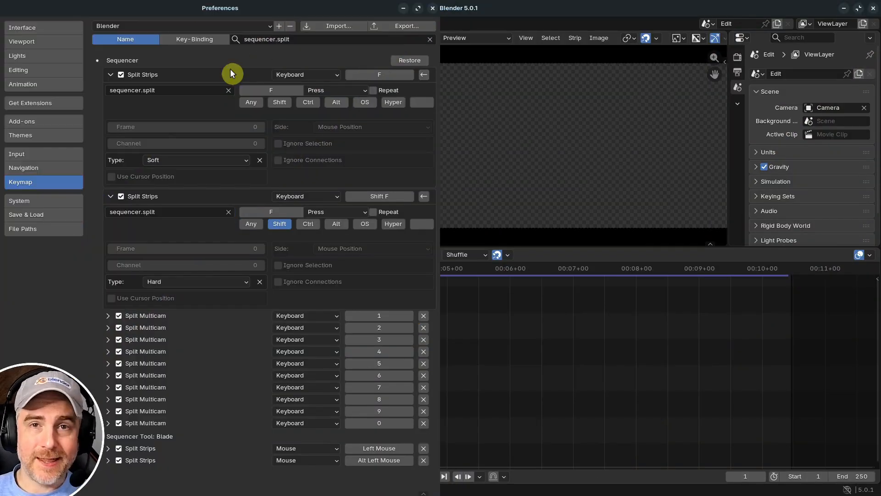
- Clear the keymap search and collapse the Preferences and Window groups in the full keymap list
left_click(318, 38)
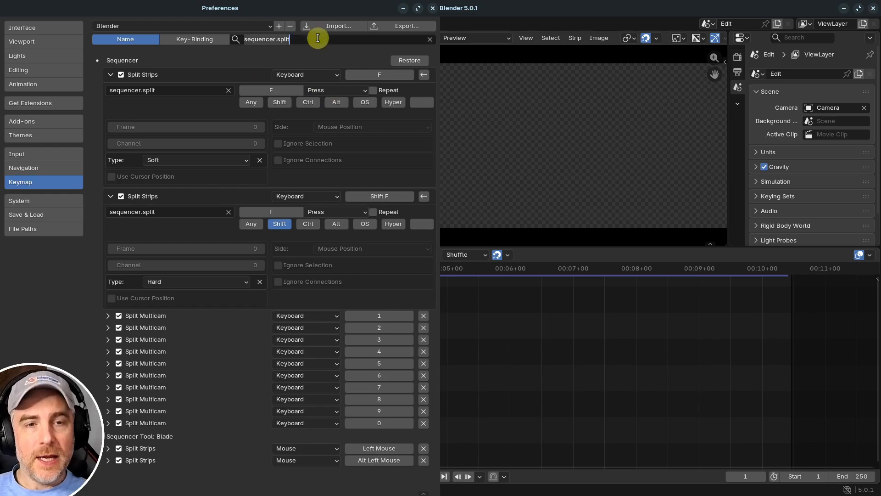
key("BackSpace")
key("Return")
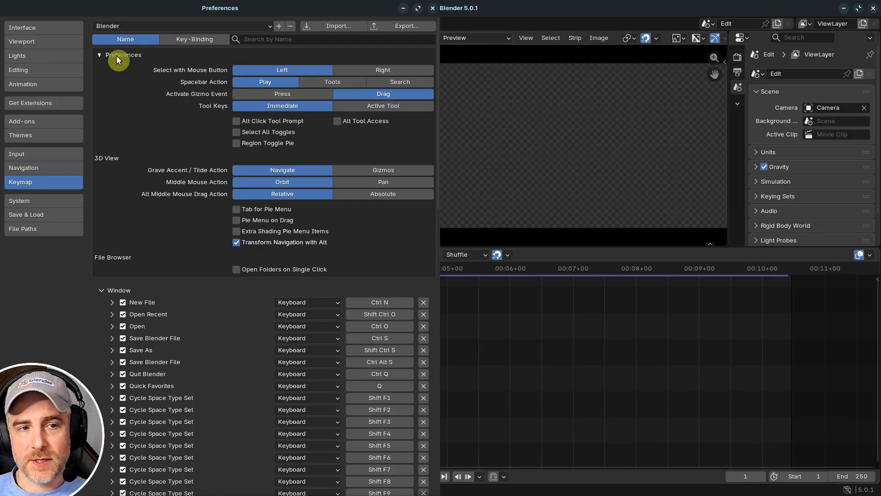
left_click(99, 54)
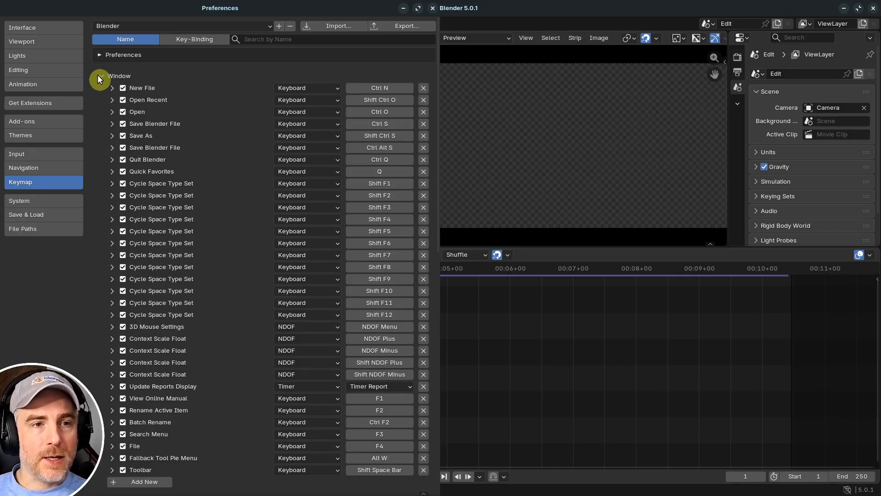
left_click(99, 77)
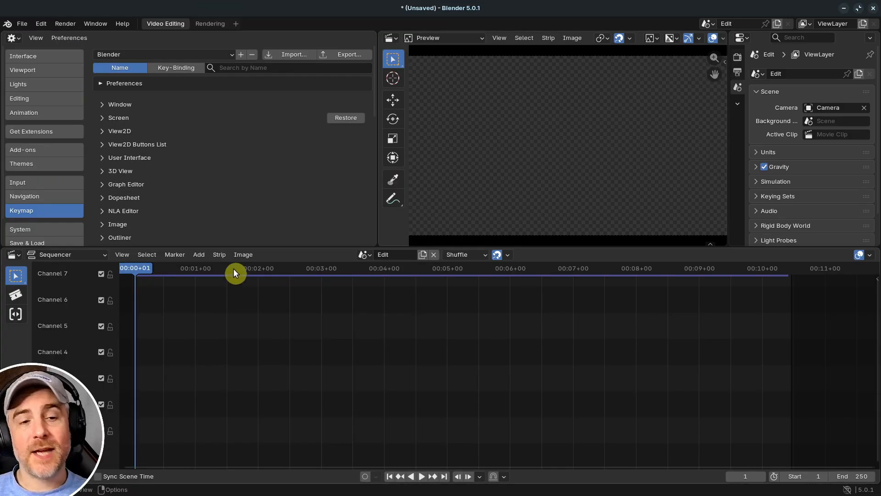
- Check the Sequencer's Split and Hold Split strip commands and search the keymap by name for "Split Strips"
left_click(223, 255)
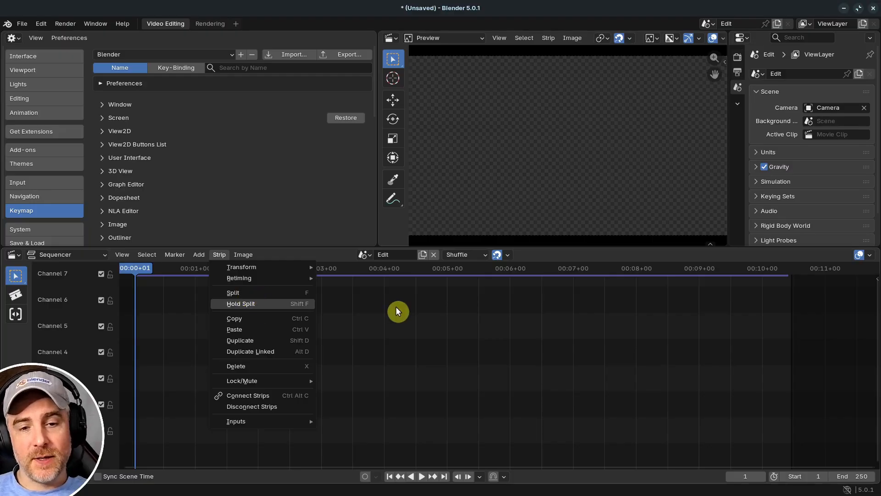
left_click(252, 67)
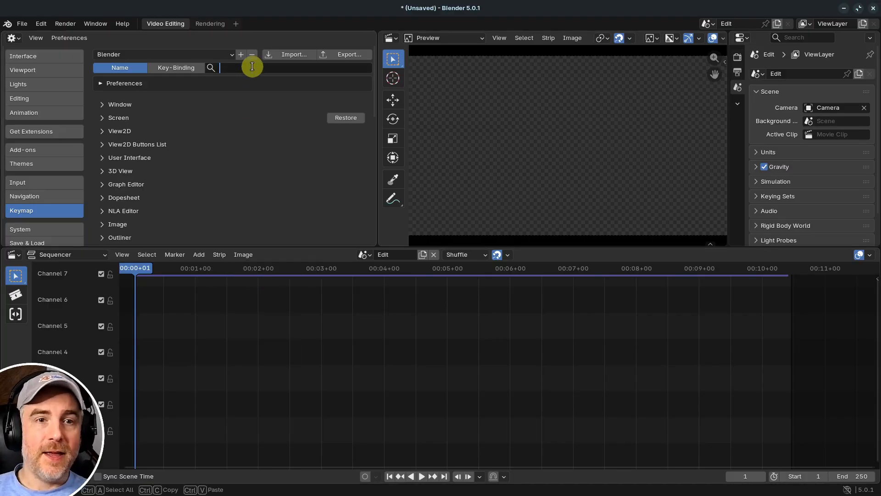
type("split")
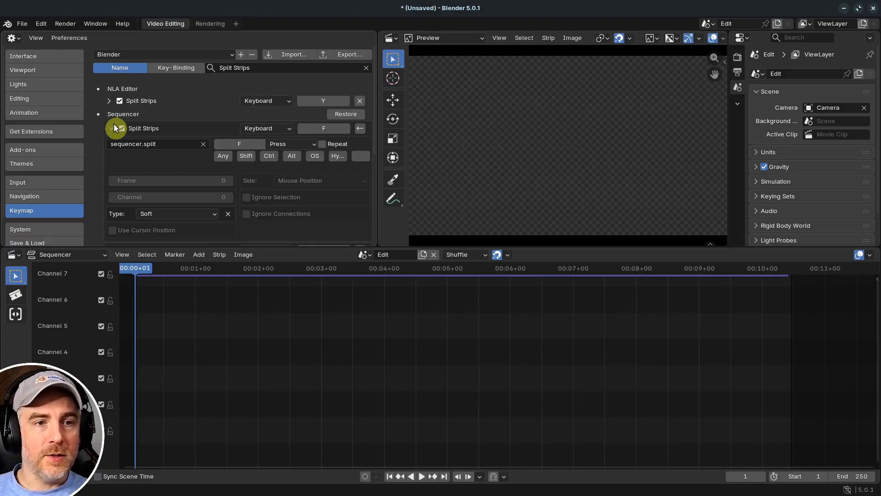
left_click(111, 127)
left_click(111, 140)
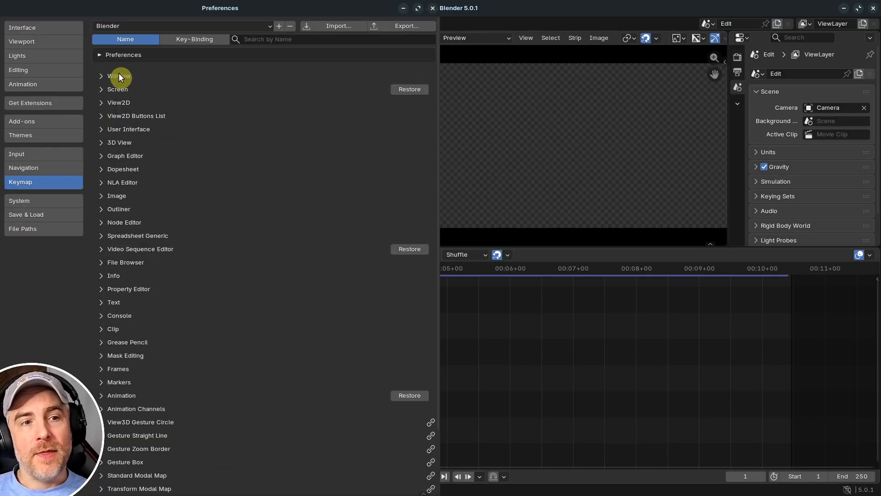
- Search the keymap for "Outliner", expand its Update Highlight entry to read the operator identifier, and clear the search
left_click(102, 76)
left_click(105, 76)
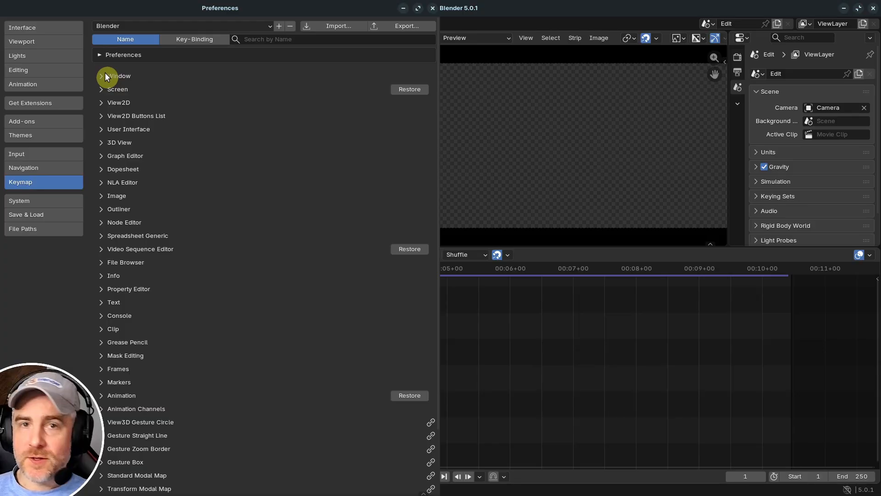
left_click(276, 40)
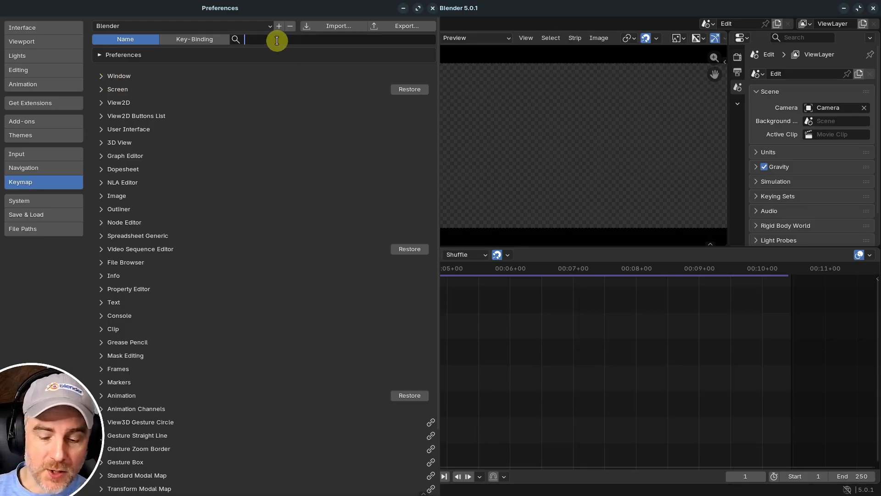
type("Outliner")
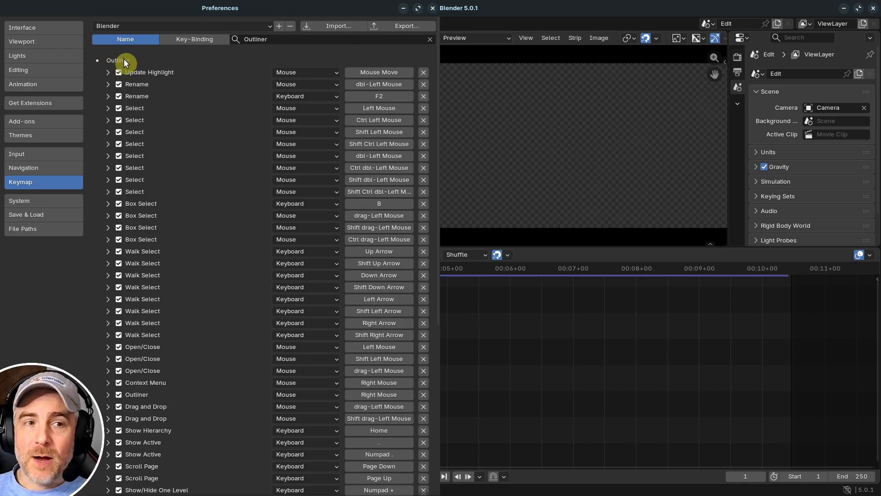
left_click(107, 72)
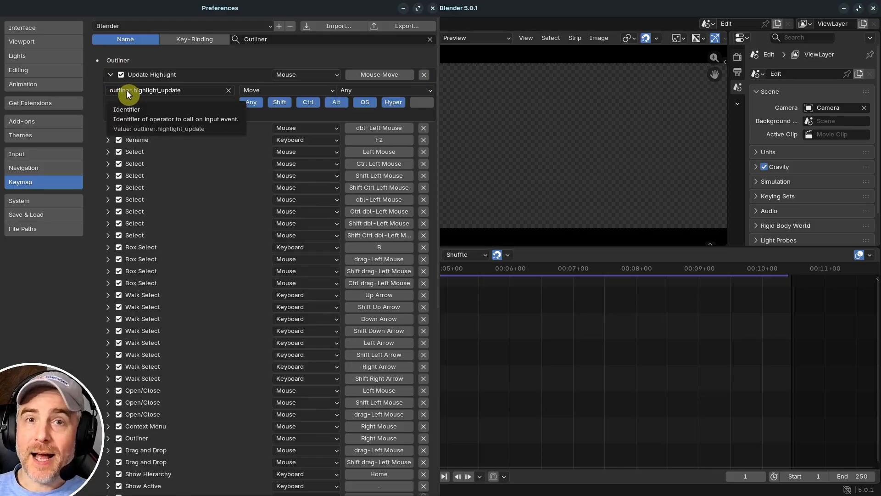
left_click(430, 39)
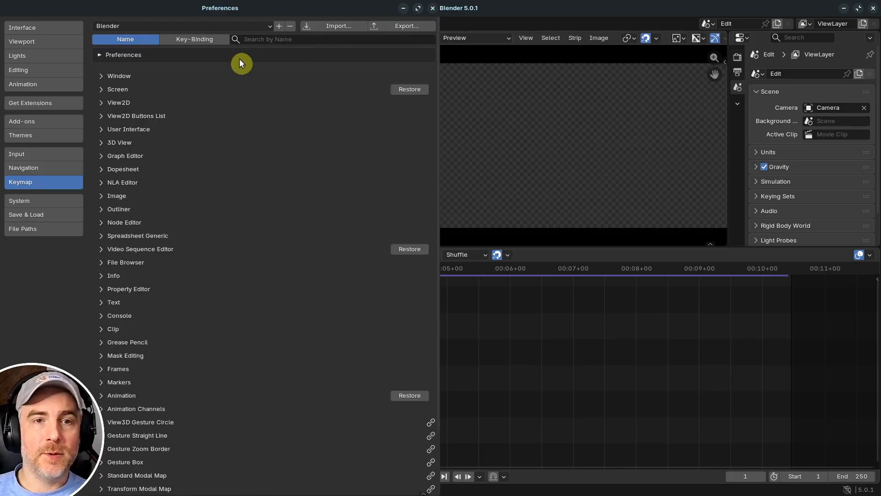
- Search the keymap by name for "Property Editor" and "Editor", clearing the search after trying both group names
left_click(283, 37)
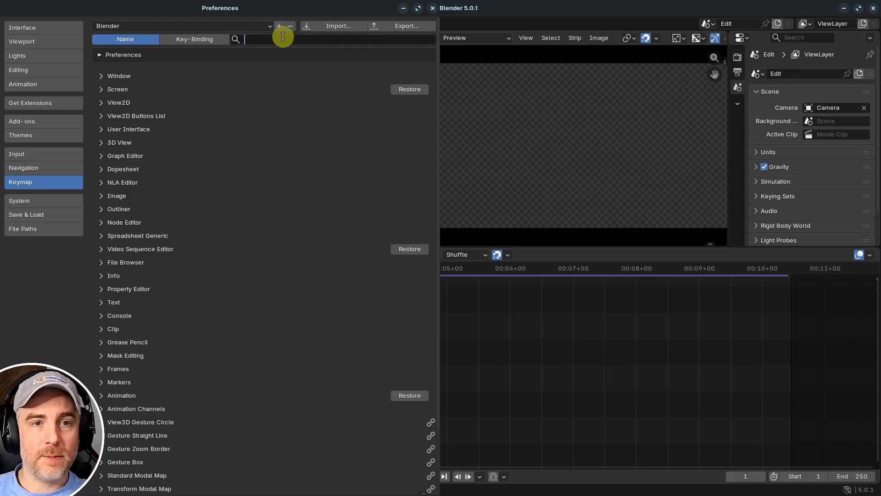
type("Proper")
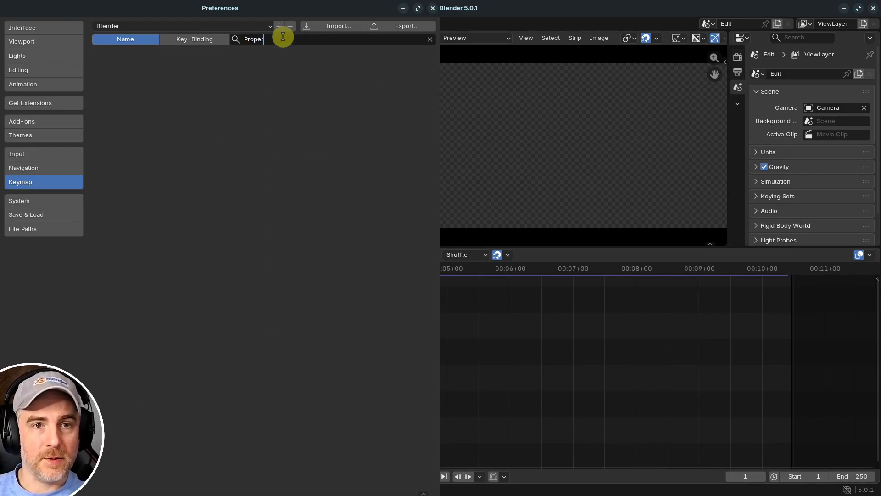
type("ty Edi")
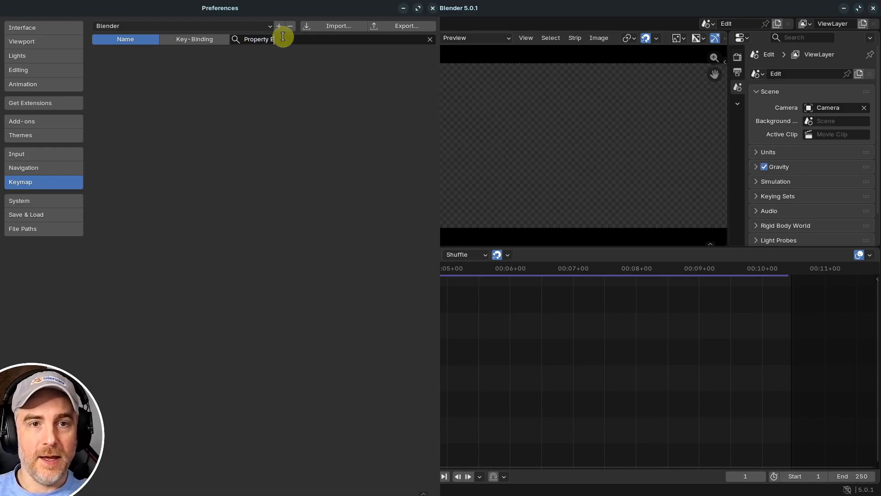
key("BackSpace")
key("BackSpace")
key("BackSpace")
key("BackSpace")
key("BackSpace")
key("BackSpace")
key("BackSpace")
key("BackSpace")
key("BackSpace")
key("BackSpace")
key("BackSpace")
key("BackSpace")
key("BackSpace")
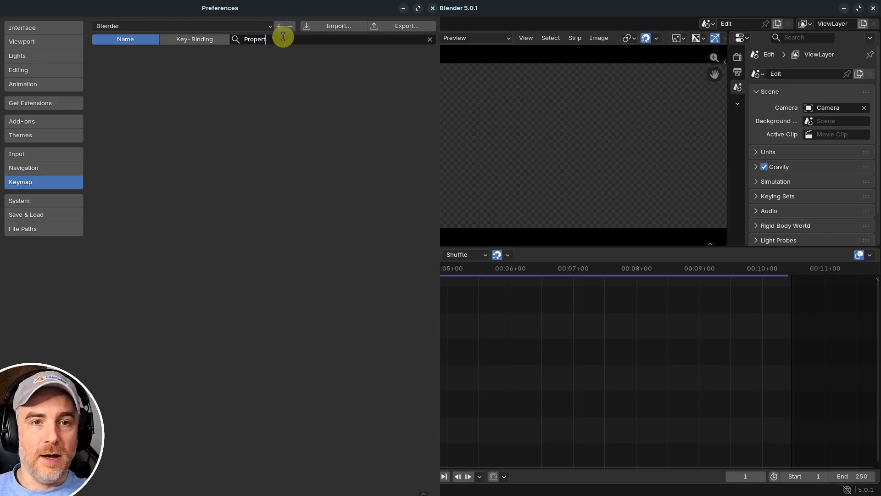
type("Editor")
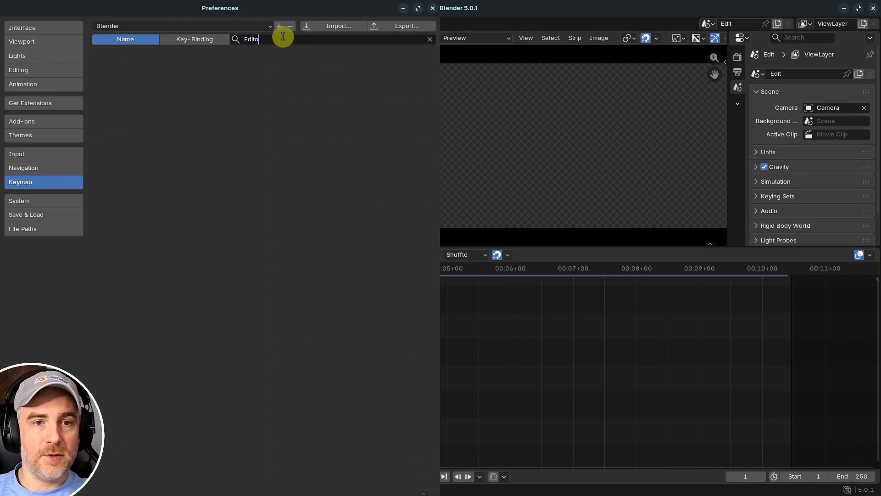
key("BackSpace")
key("BackSpace")
key("BackSpace")
key("BackSpace")
key("BackSpace")
key("BackSpace")
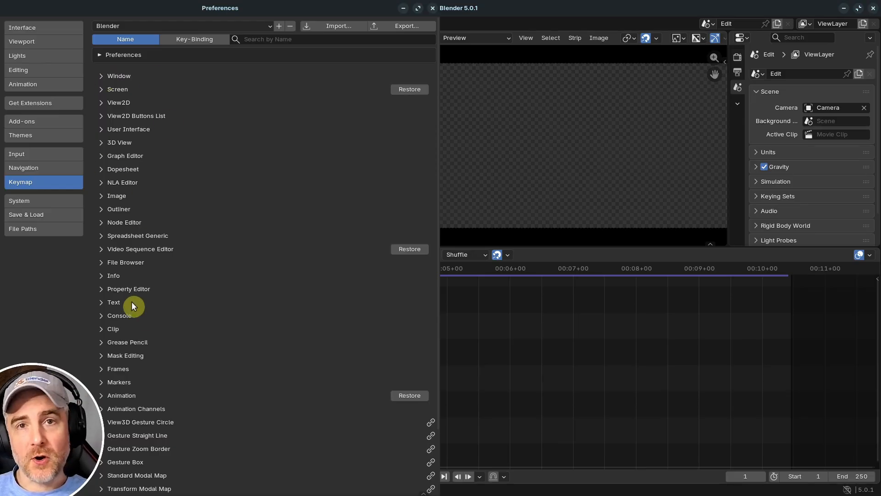
- Search the keymap for "Hide strip" and "Mute Stri", and compare the entries with the Sequencer's Lock/Mute strip commands
left_click(288, 38)
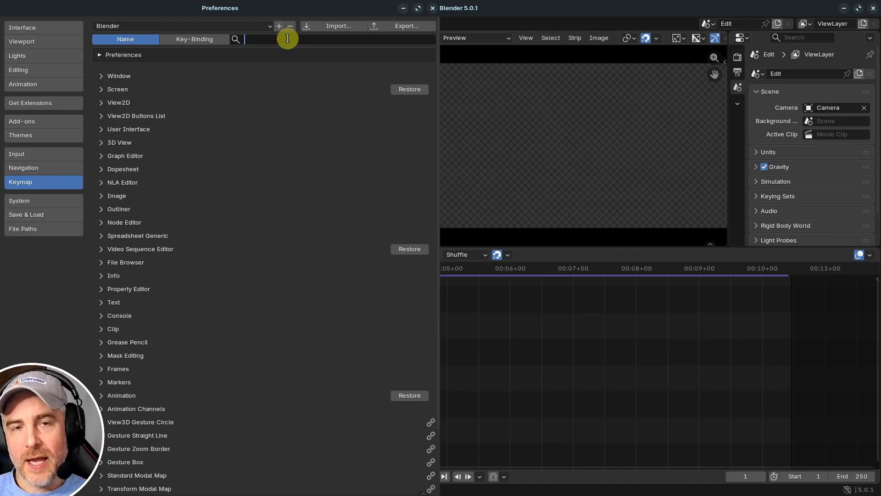
type("H")
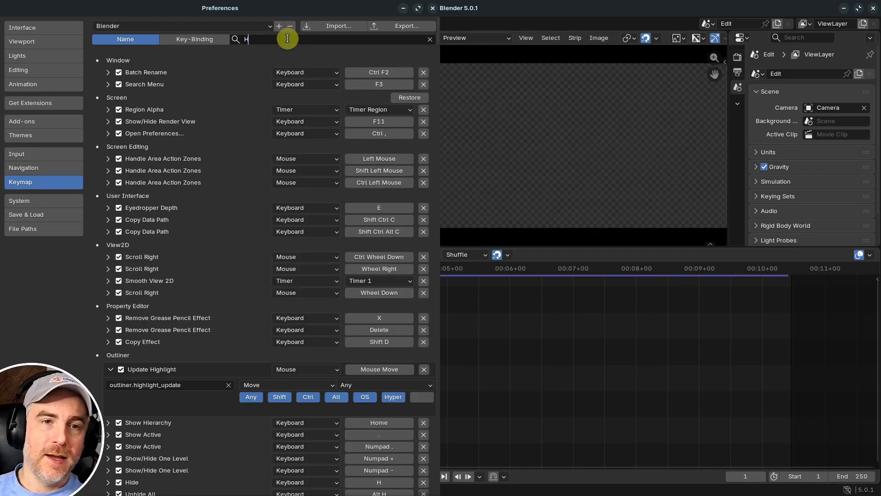
type("ide strip")
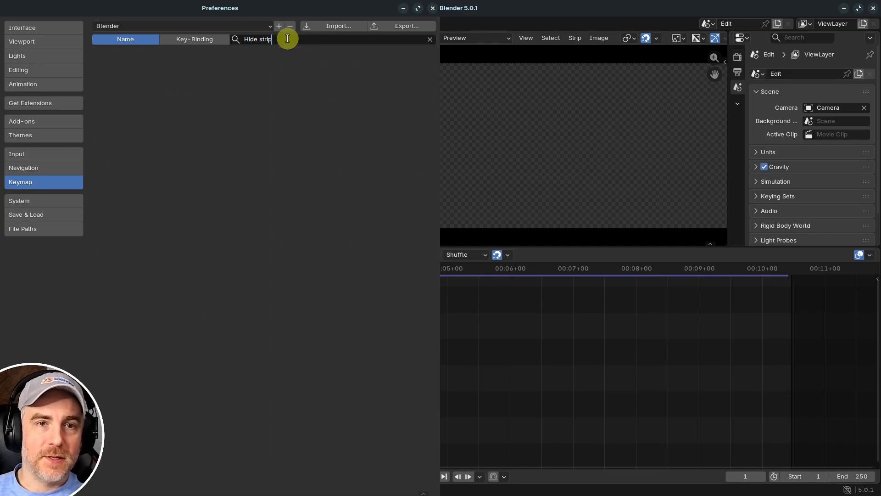
key("BackSpace")
key("BackSpace")
key("BackSpace")
key("BackSpace")
key("BackSpace")
key("BackSpace")
key("BackSpace")
key("BackSpace")
key("BackSpace")
key("BackSpace")
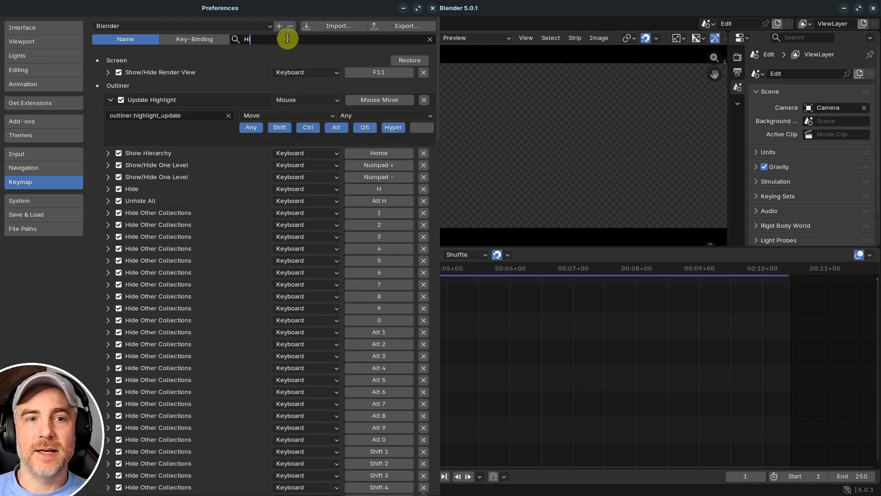
type("Mute Stri")
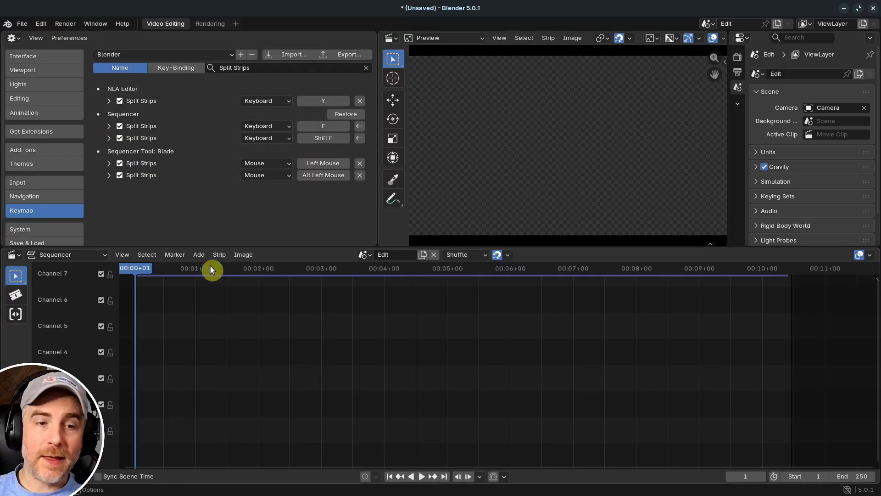
left_click(218, 255)
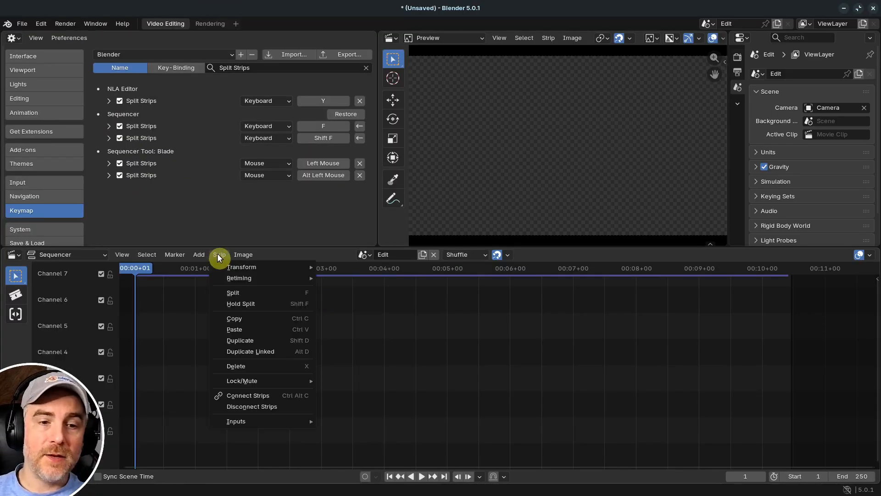
mouse_move(244, 381)
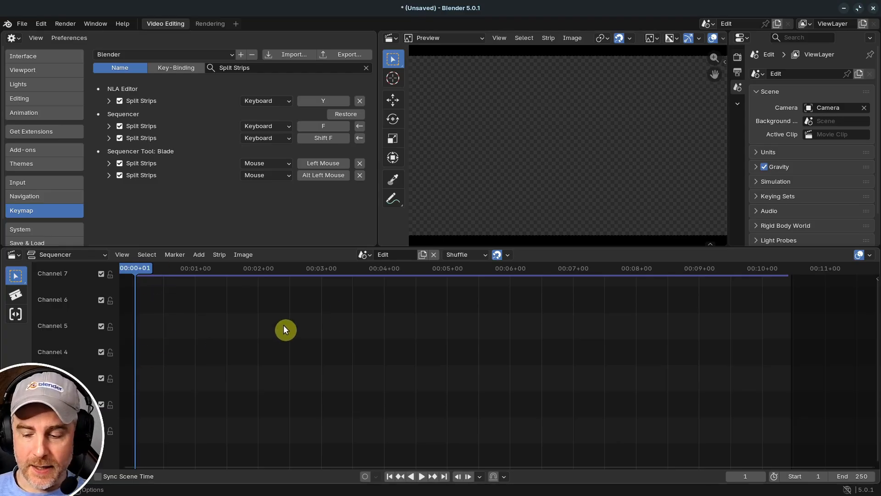
- Center the Sequencer timeline on the current frame, look up that view command's name, and search the keymap for "Go to current"
key("KP_0")
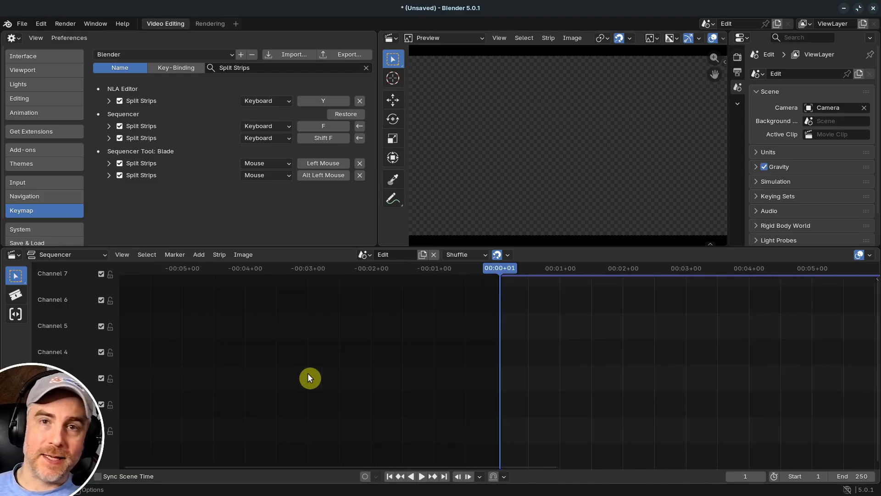
left_click(122, 256)
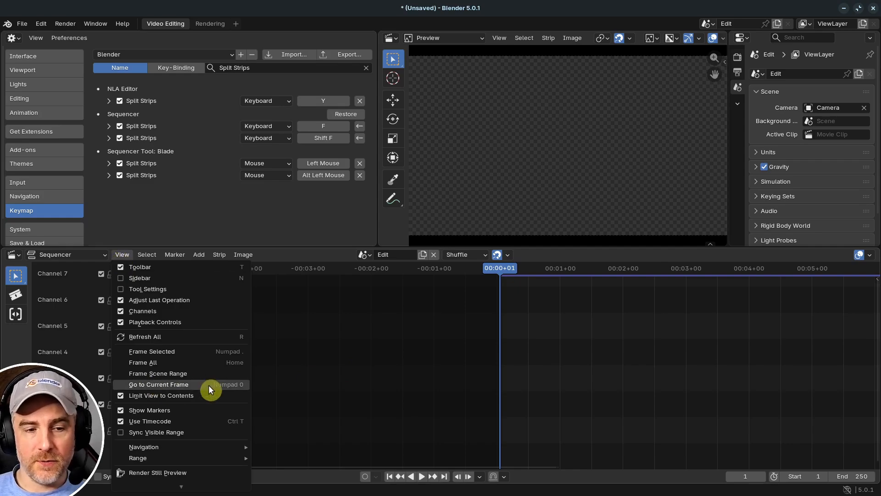
left_click(257, 68)
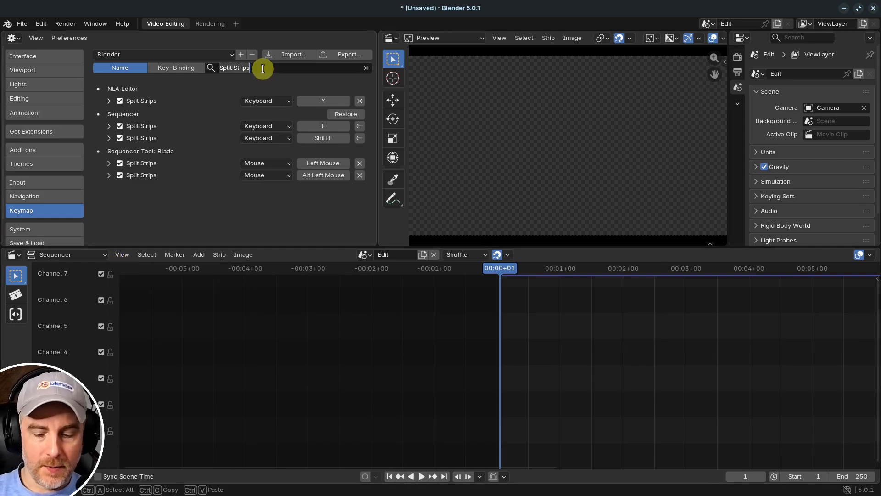
type("Go to current")
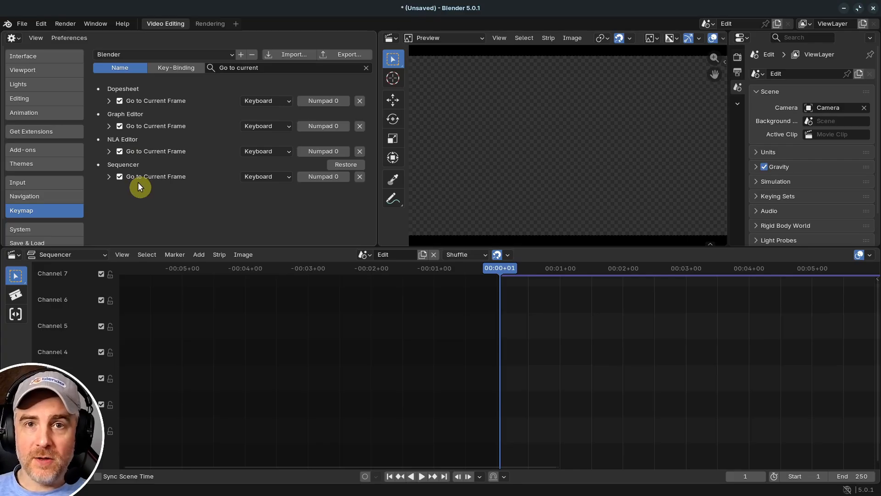
- Replace the keymap name search with "Center" to look for an alternative name of the current-frame command
left_click(264, 66)
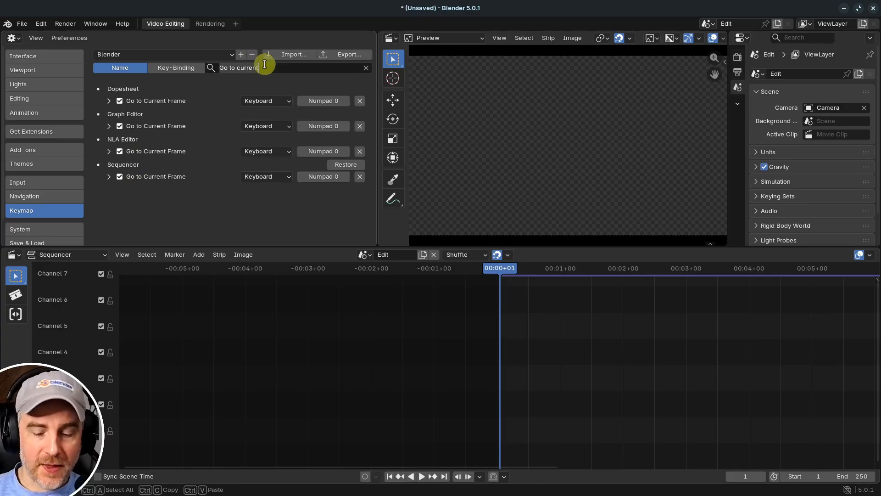
key("ctrl+a")
key("BackSpace")
type("Center")
key("Return")
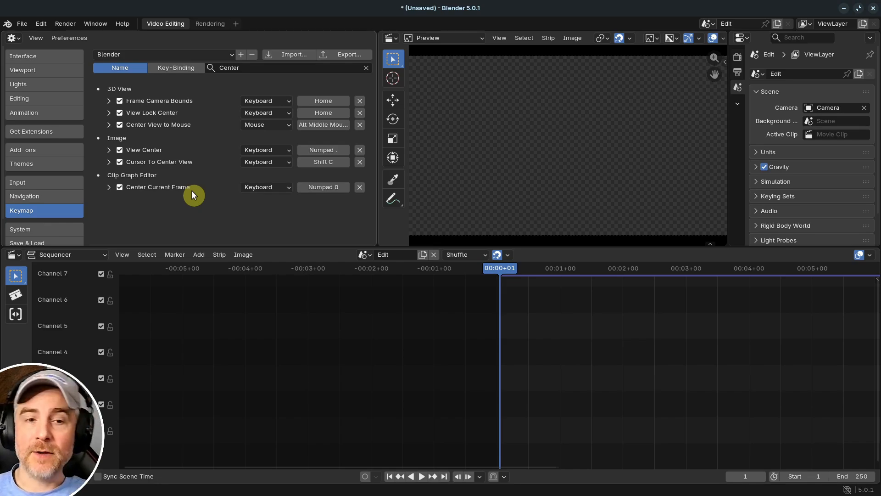
- Clear the name search, switch the keymap search to Key-Binding, and search for "Numpad 0"
left_click(365, 67)
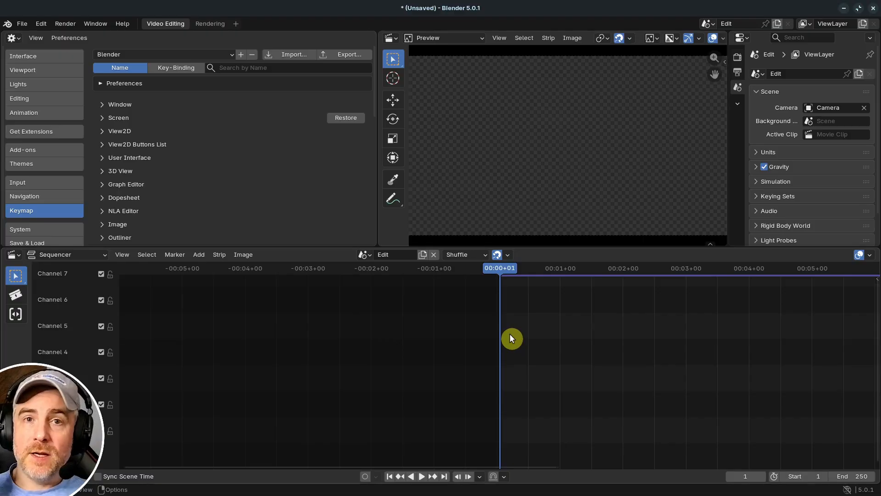
left_click(178, 69)
left_click(253, 68)
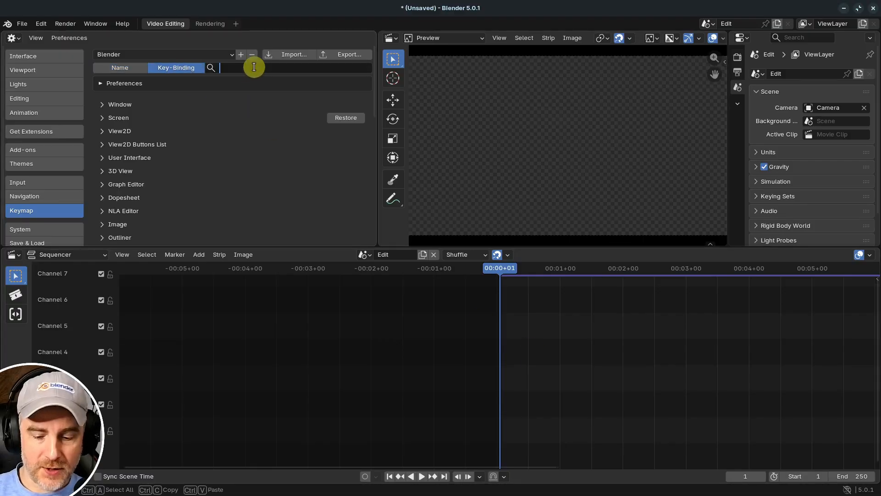
type("Numpad 0")
key("Return")
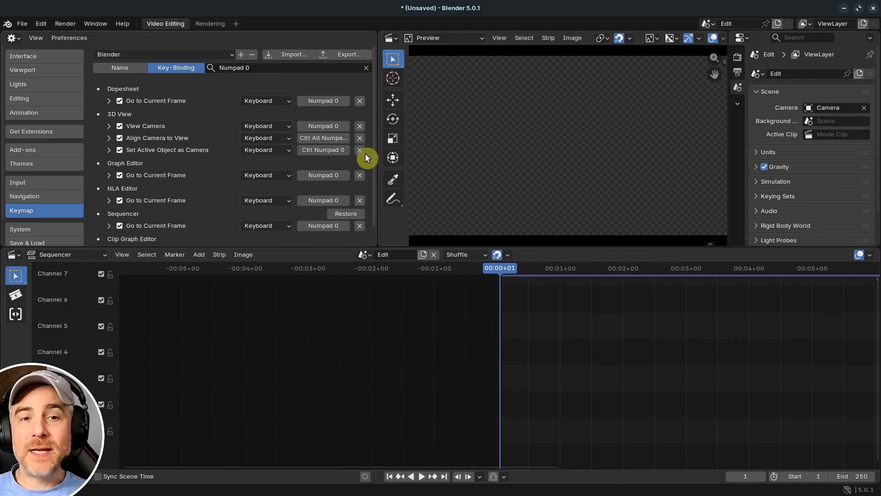
- Rebind the Sequencer's Go to Current Frame to Numpad 1 and search the key-bindings for "Numpad 1"
scroll(297, 158, "down", 1)
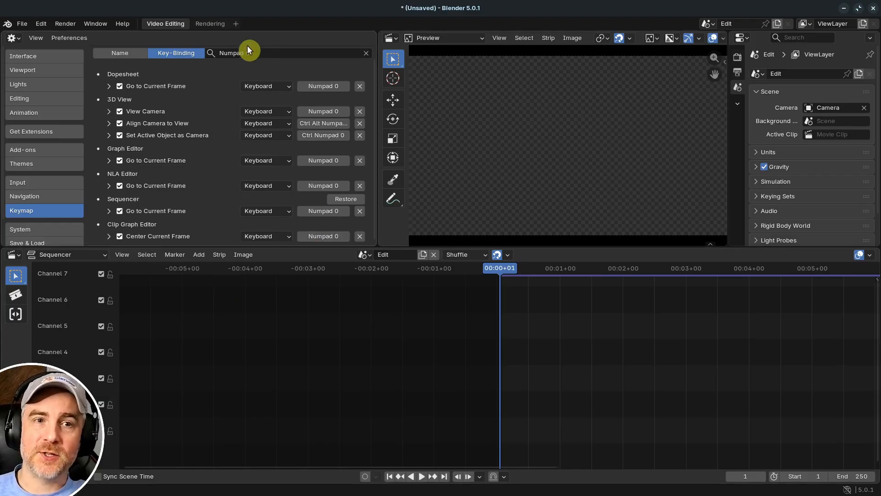
left_click(324, 210)
key("0")
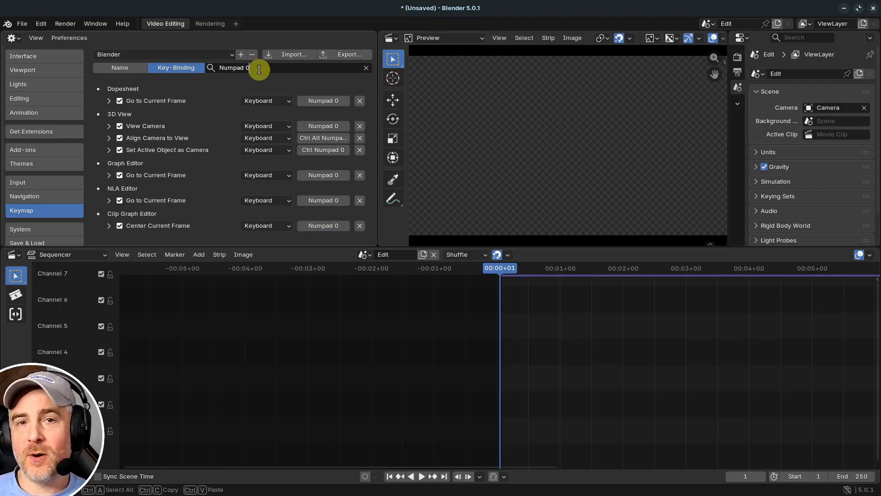
key("BackSpace")
type("1")
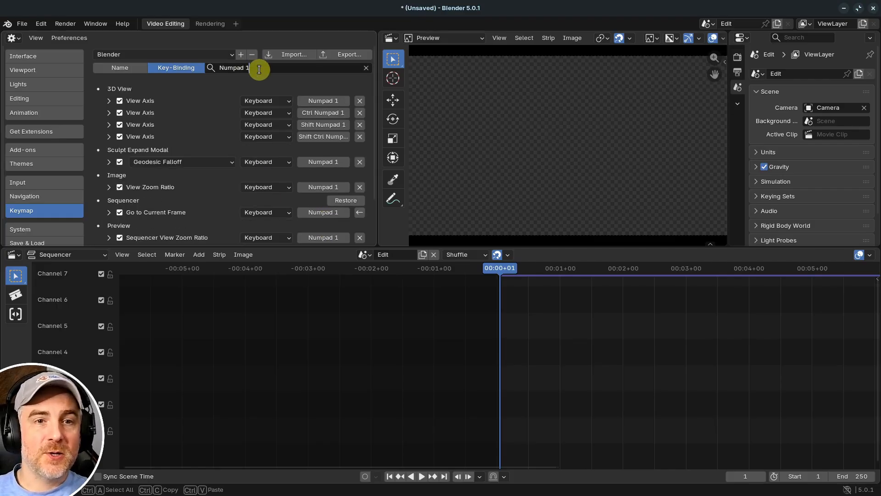
scroll(199, 183, "down", 3)
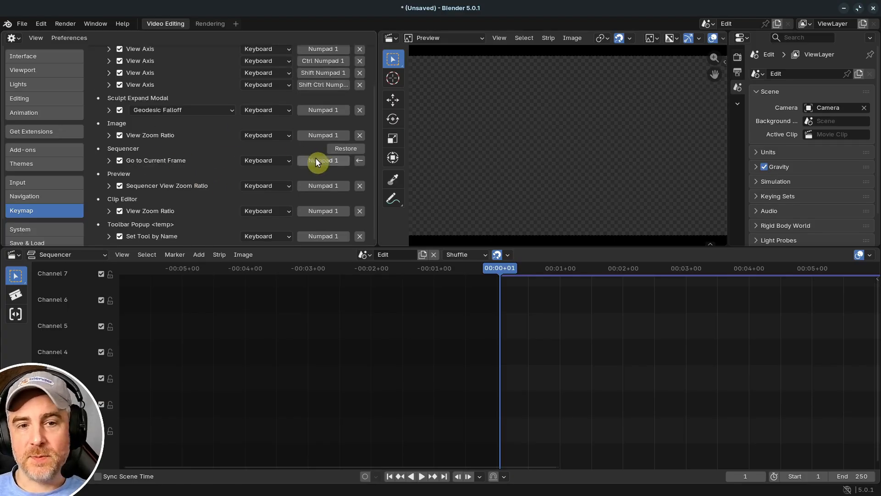
- Restore the Sequencer's Go to Current Frame to its default key-binding and search for "Numpad 0" again
left_click(362, 161)
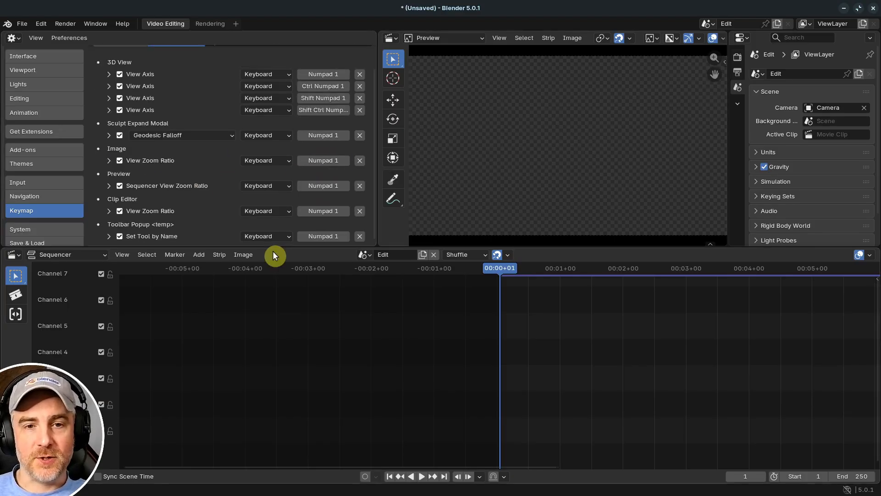
scroll(321, 156, "up", 3)
left_click(275, 68)
key("BackSpace")
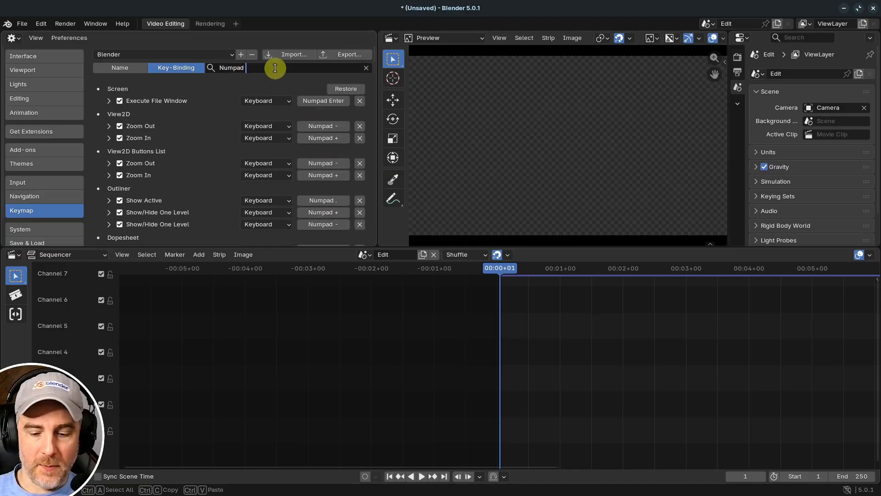
type("0")
key("Return")
scroll(234, 53, "down", 1)
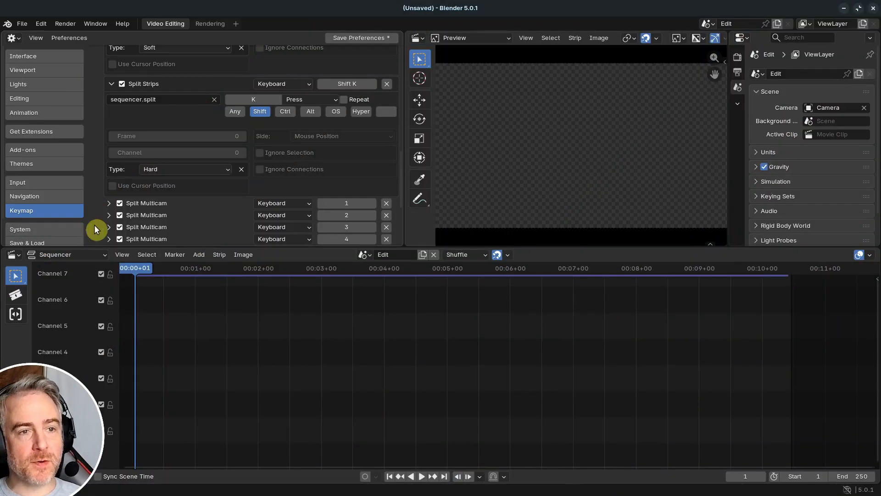
- Rebind the Sequencer's two Split Strips entries to F and Shift F
scroll(116, 195, "up", 2)
left_click(113, 170)
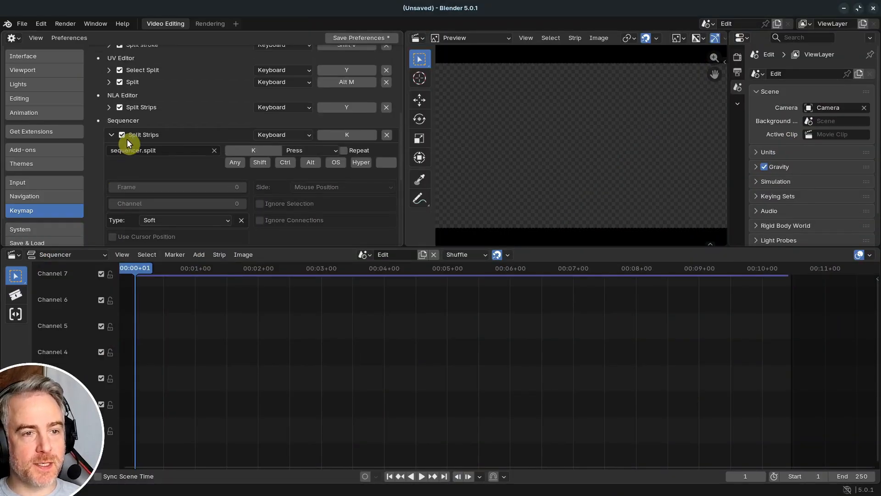
left_click(112, 134)
left_click(354, 133)
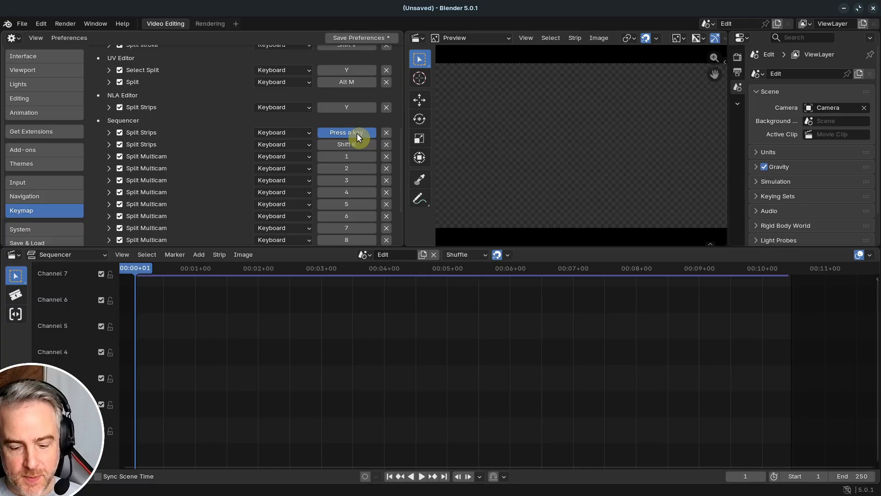
key("f")
left_click(355, 145)
key("shift+f")
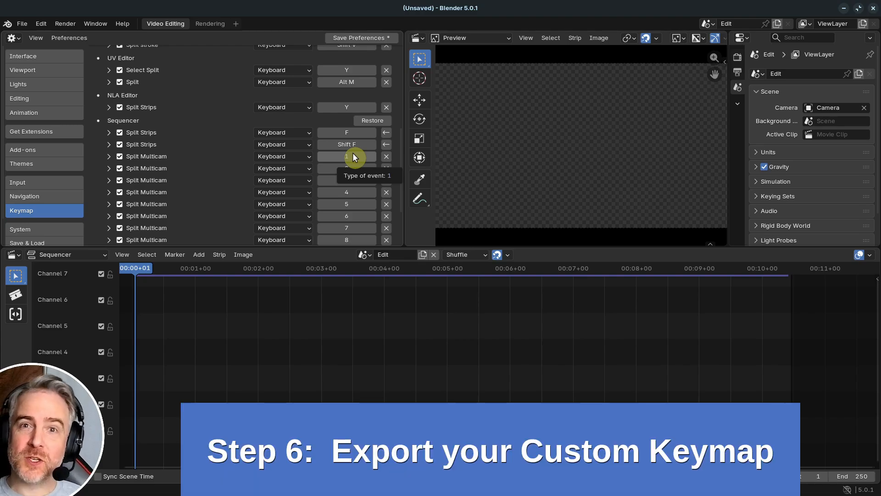
- Export the customized key configuration to the Keymap folder under the name MyCustomKeymap
scroll(352, 154, "up", 10)
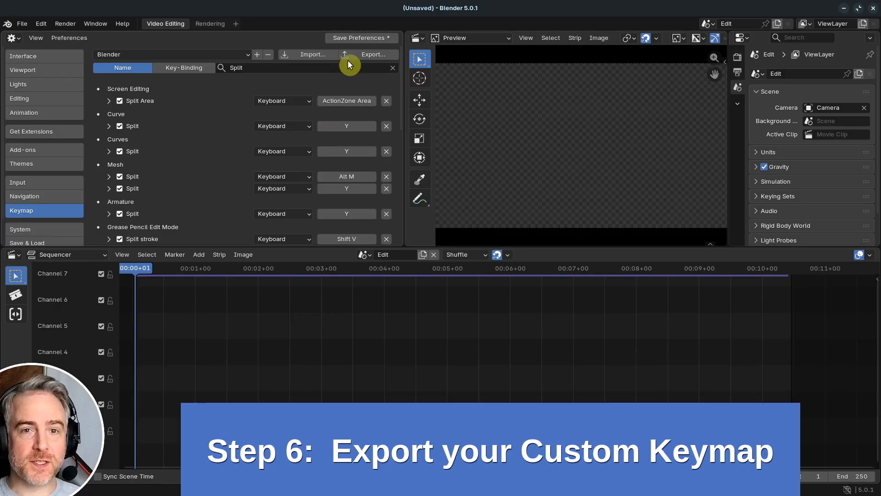
left_click(373, 57)
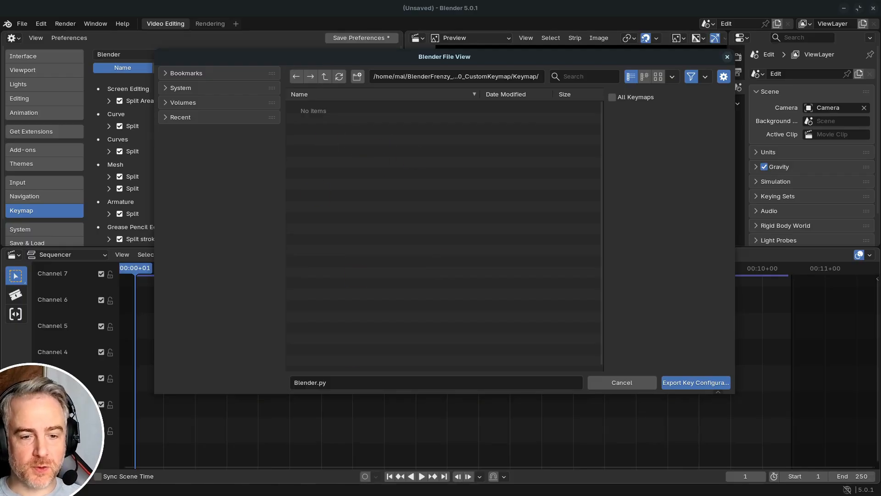
left_click(351, 382)
type("My")
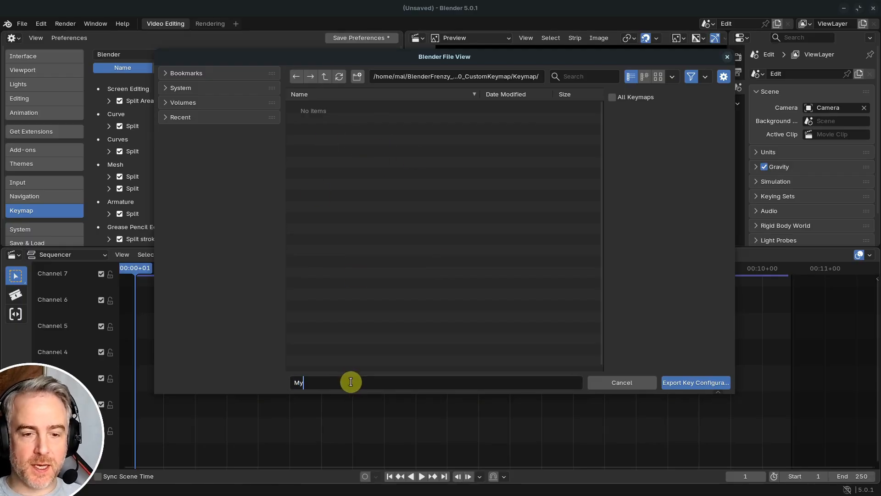
type("CustomKe")
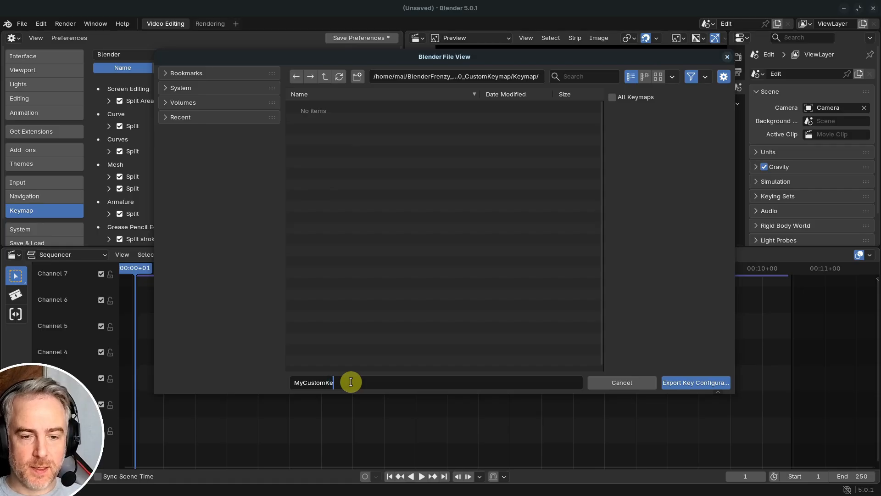
type("ymap")
left_click(693, 384)
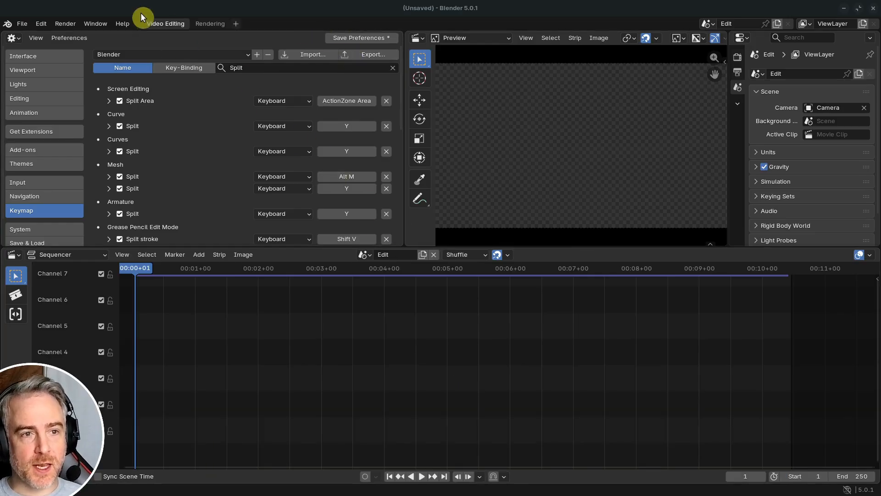
- Check the Sequencer's changed Split Strips entries and revert to the saved preferences
scroll(303, 153, "down", 8)
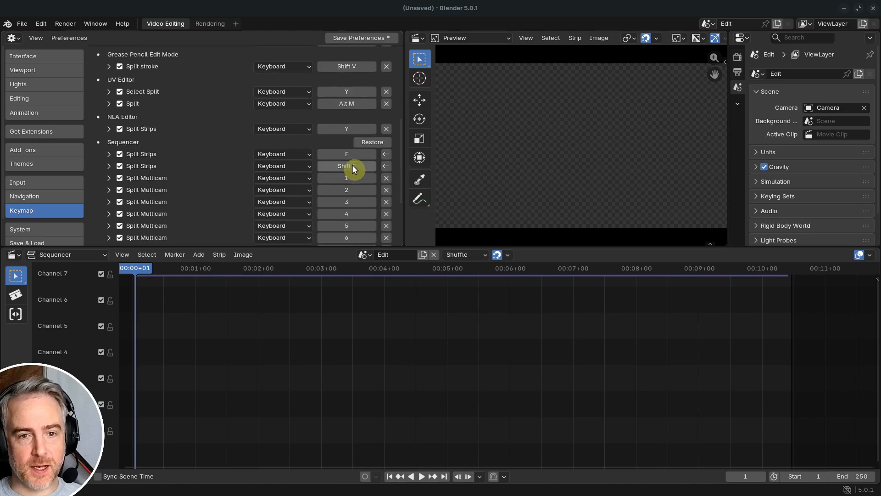
scroll(303, 174, "up", 8)
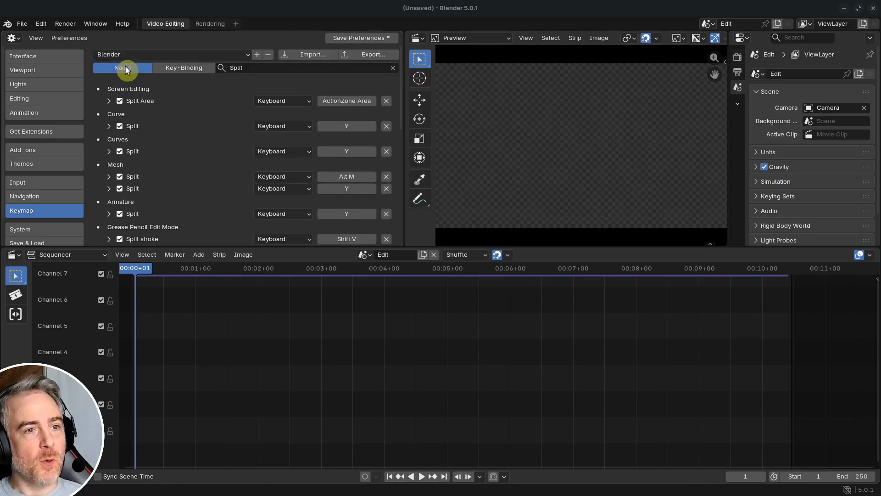
left_click(85, 38)
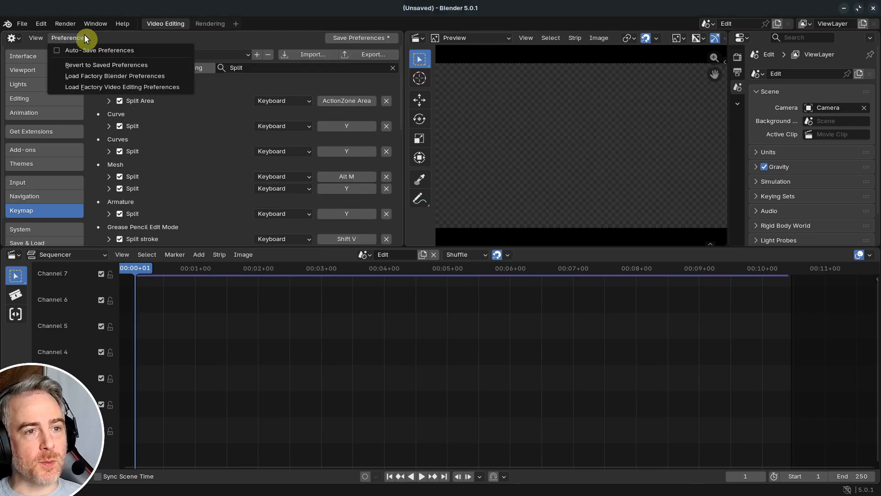
left_click(92, 67)
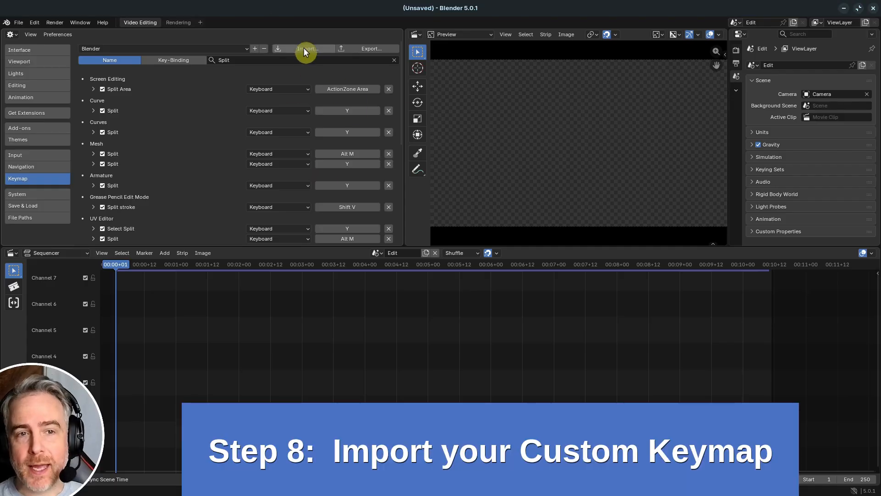
- Import the key configuration file MyCustomKeymap.py from the Keymap folder, keeping the original file
left_click(305, 50)
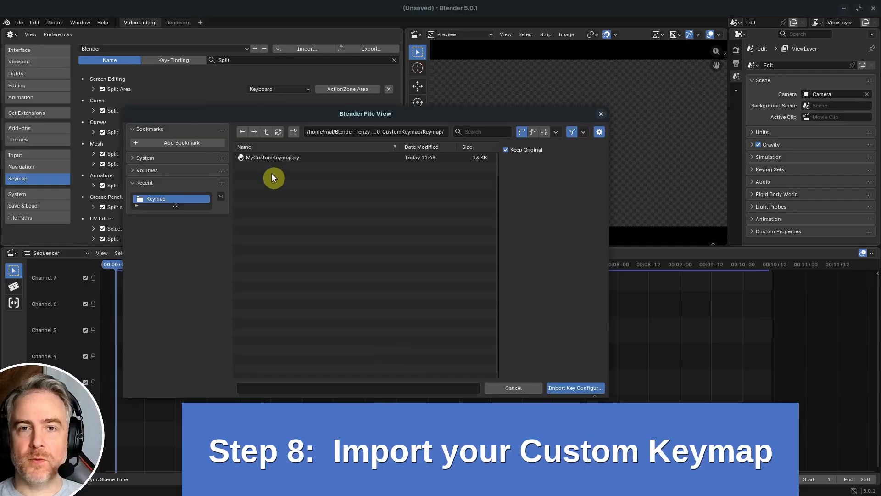
left_click(270, 157)
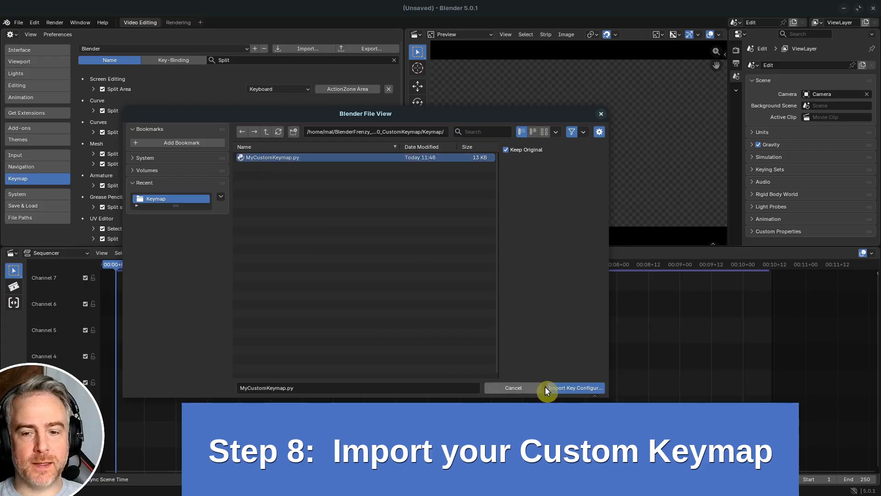
left_click(574, 387)
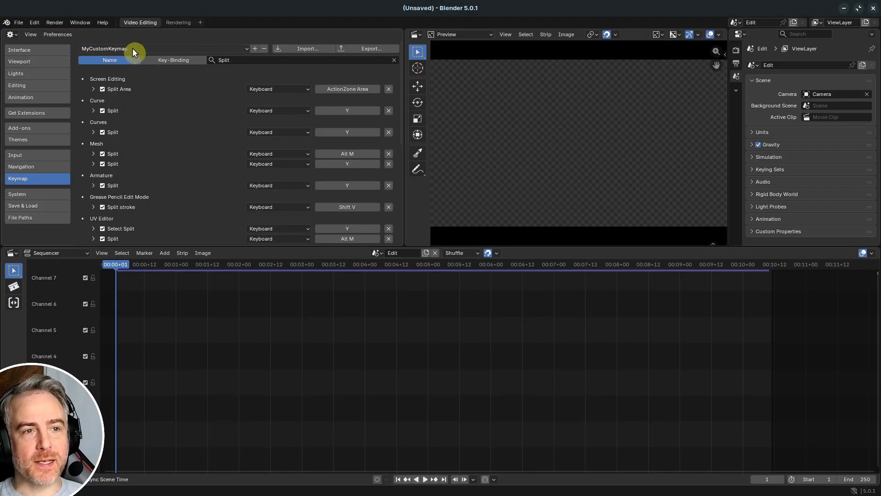
- Narrow the keymap name search to "Split Strip" and check the imported Sequencer Split Strips bindings
scroll(240, 170, "down", 3)
scroll(239, 167, "down", 6)
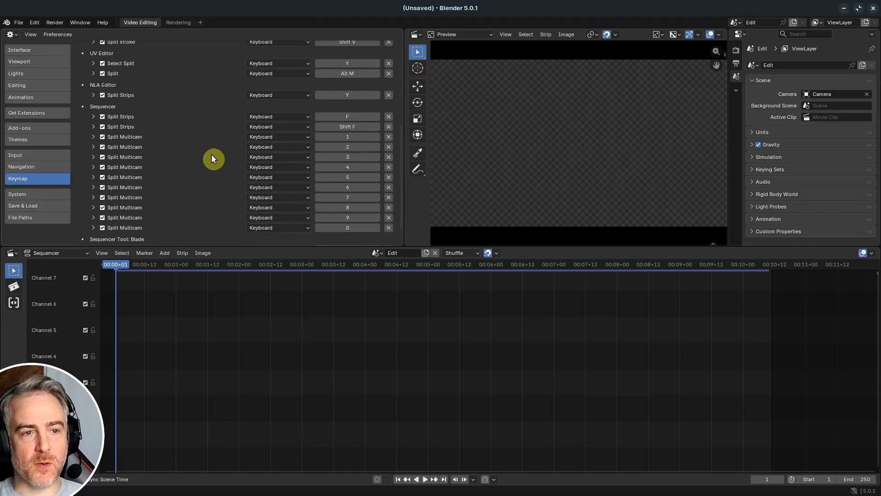
scroll(212, 156, "up", 9)
left_click(253, 60)
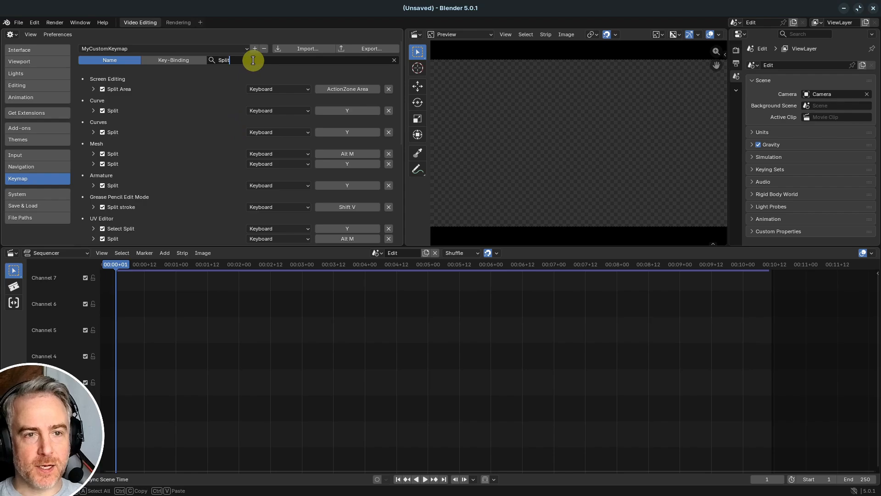
type("Strip")
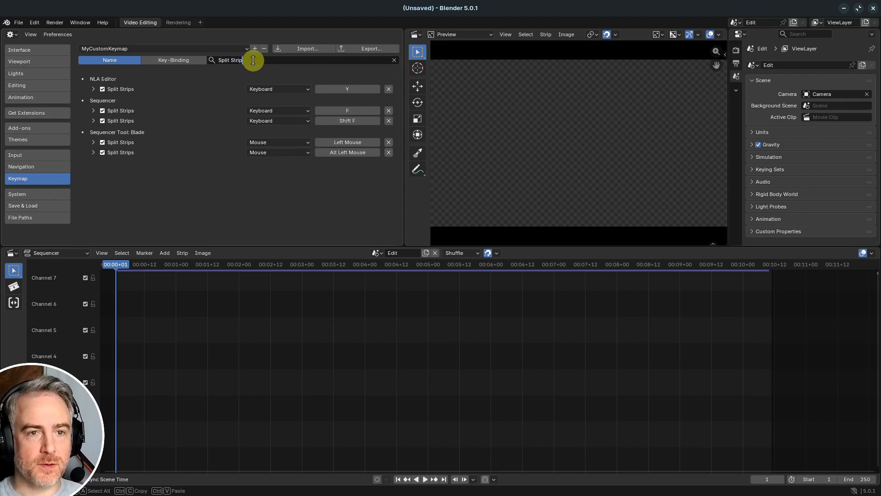
key("Return")
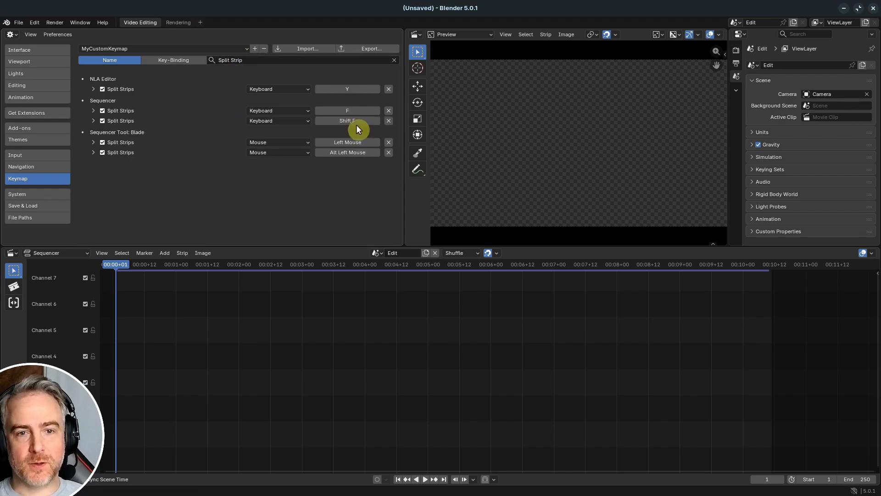
- Compare the Split Strips bindings by switching the active keymap to Blender, Industry Compatible, and back to MyCustomKeymap
left_click(242, 47)
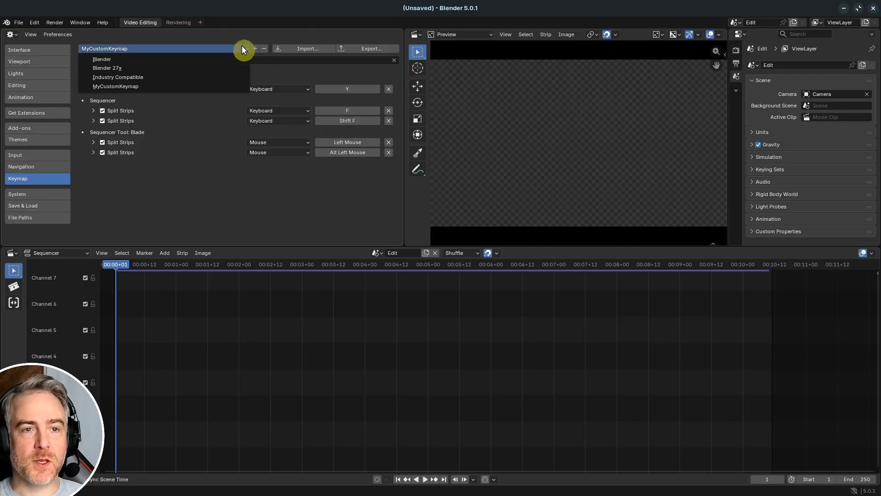
left_click(205, 55)
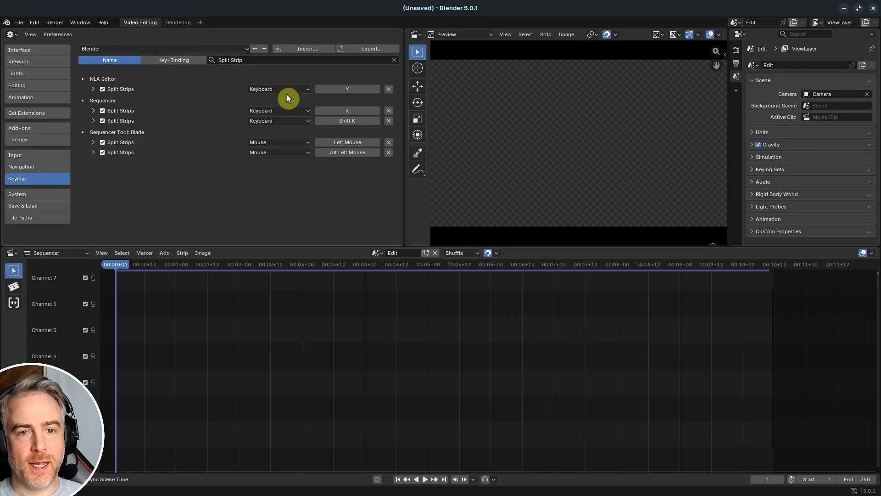
left_click(234, 47)
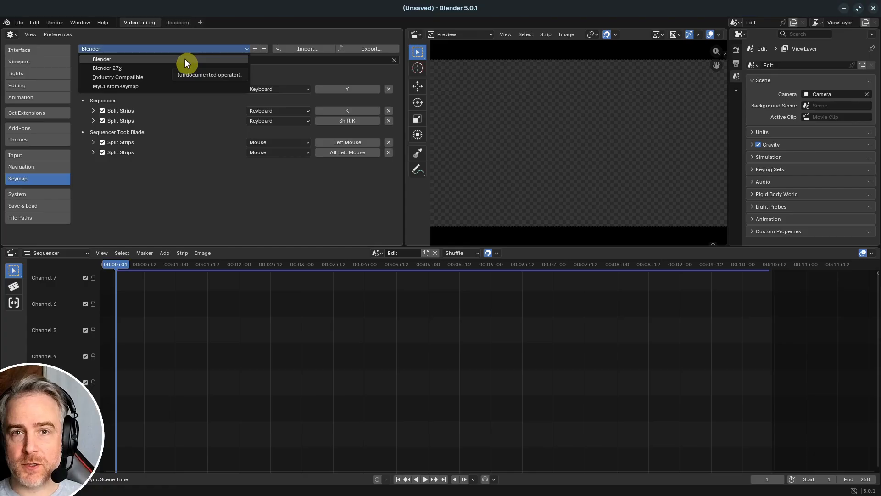
left_click(163, 79)
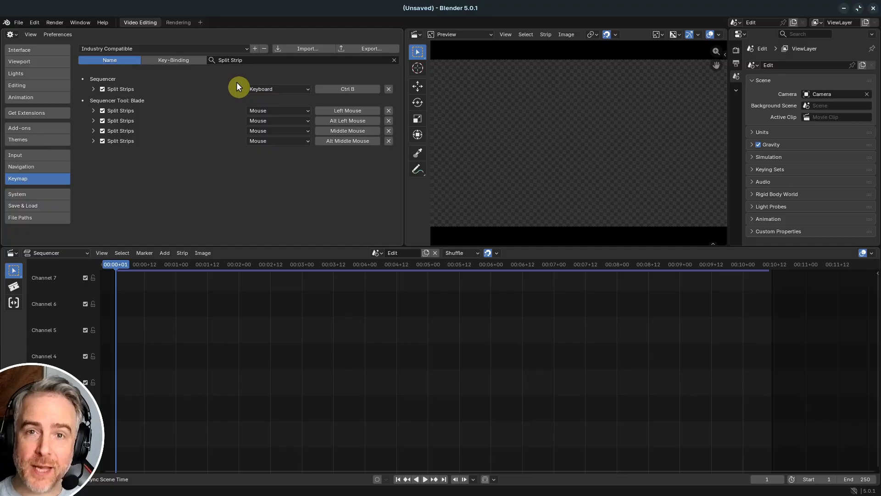
left_click(243, 49)
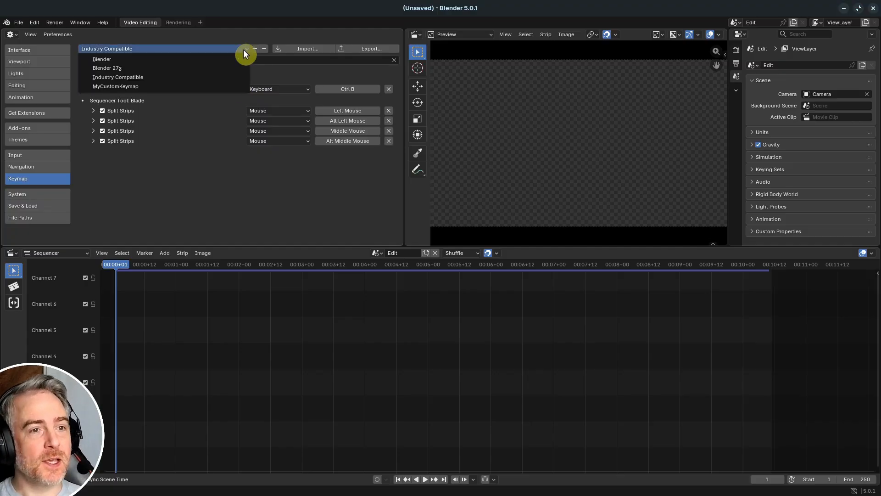
left_click(143, 87)
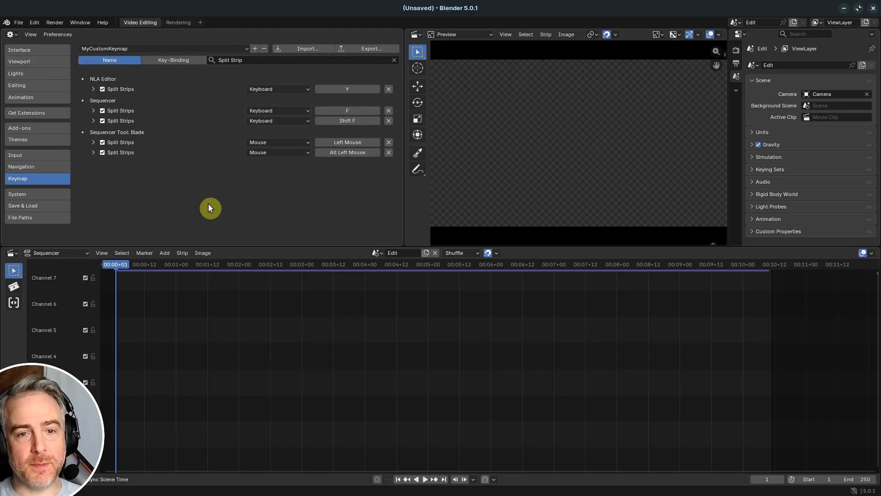
- In MyCustomKeymap, rebind the Sequencer's two Split Strips entries to 7 and Shift 7
left_click(352, 110)
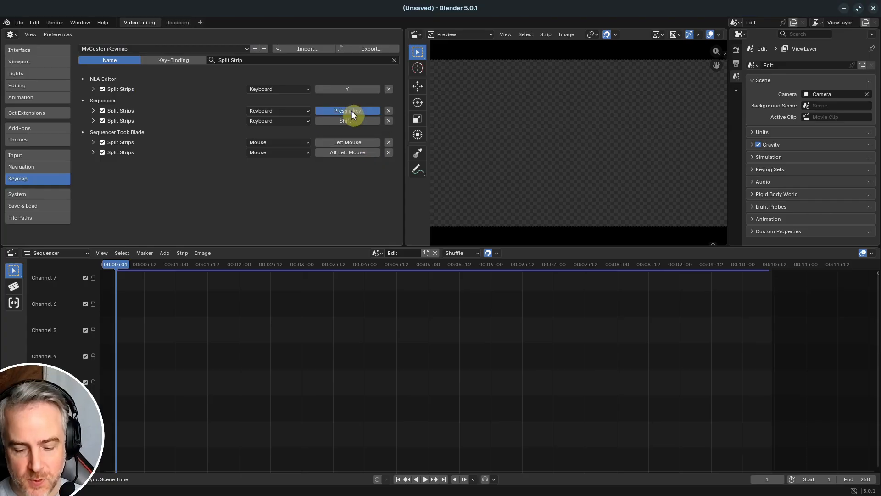
key("7")
left_click(350, 121)
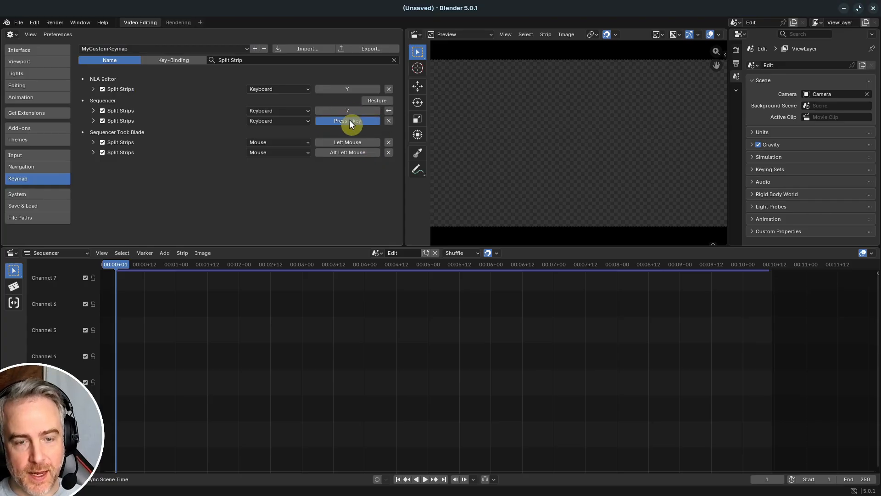
key("shift+7")
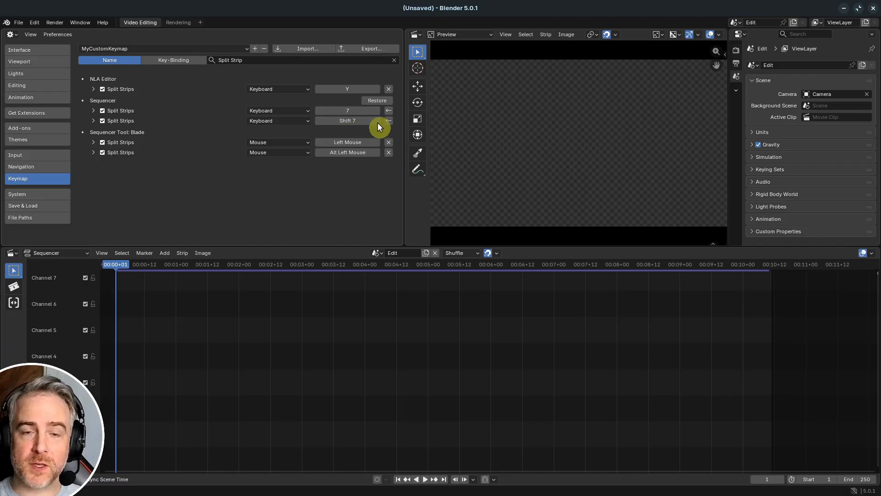
- Check whether the Split Strips changes carry over by switching the active keymap to Blender and Industry Compatible
left_click(157, 48)
left_click(142, 58)
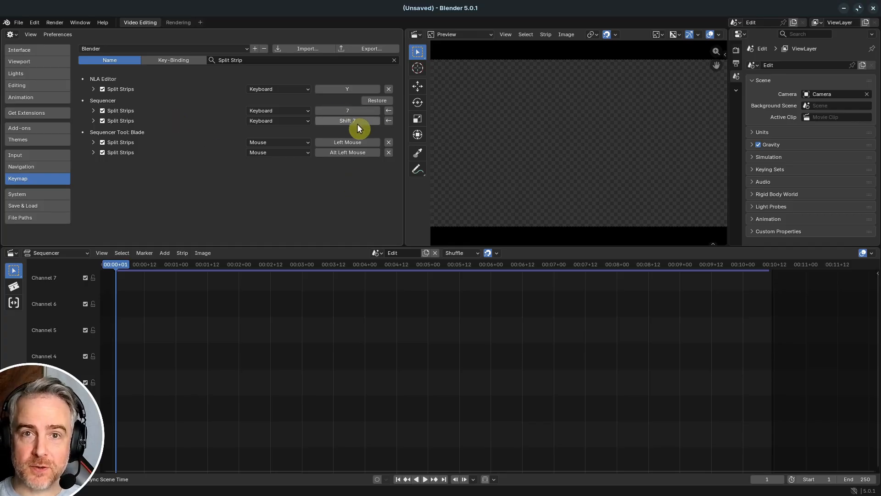
left_click(210, 49)
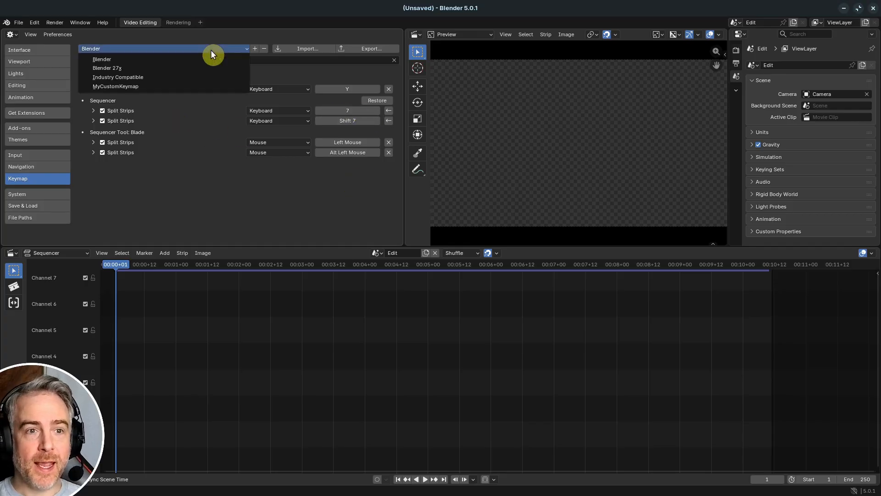
left_click(189, 77)
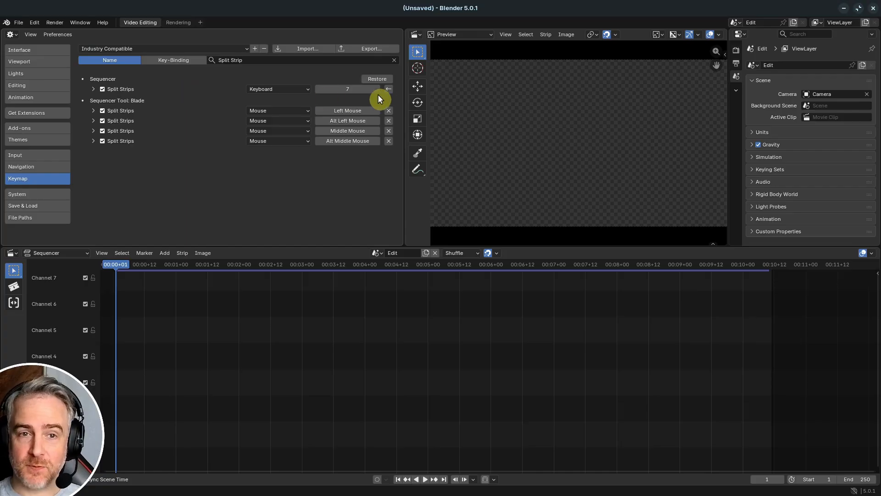
- Switch the active keymap to Blender 27x and restore the Sequencer's default Split Strips bindings
left_click(142, 47)
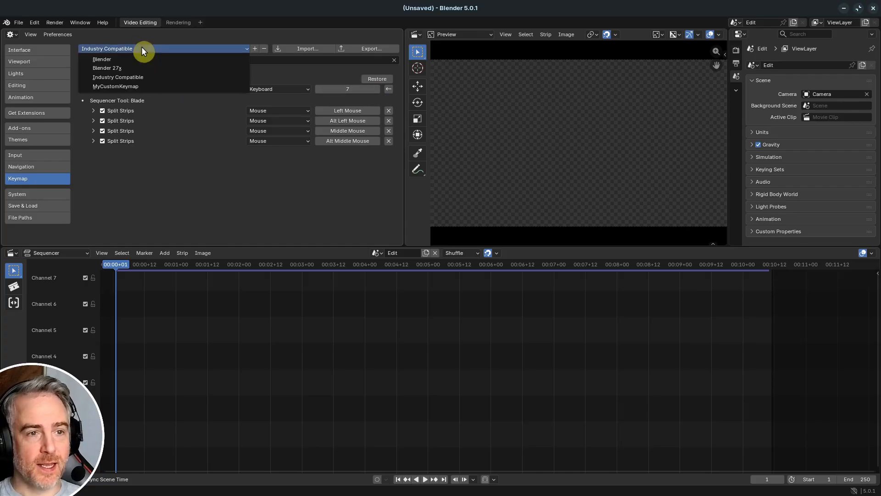
left_click(172, 68)
left_click(378, 100)
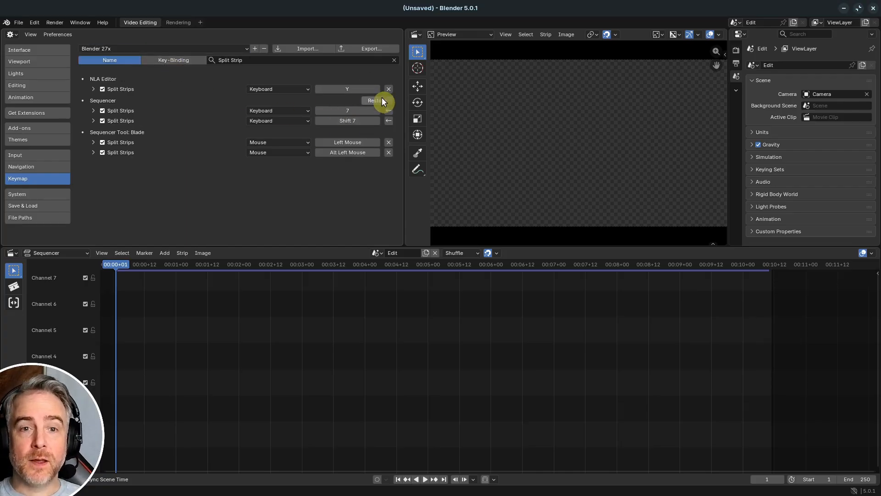
- Add a new custom keymap configuration named AnotherKeymap
left_click(255, 49)
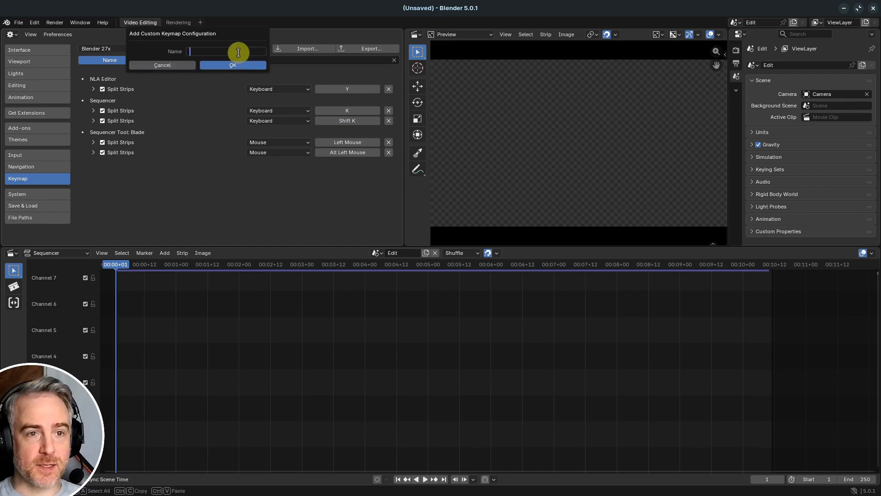
type("AnotherKeymap")
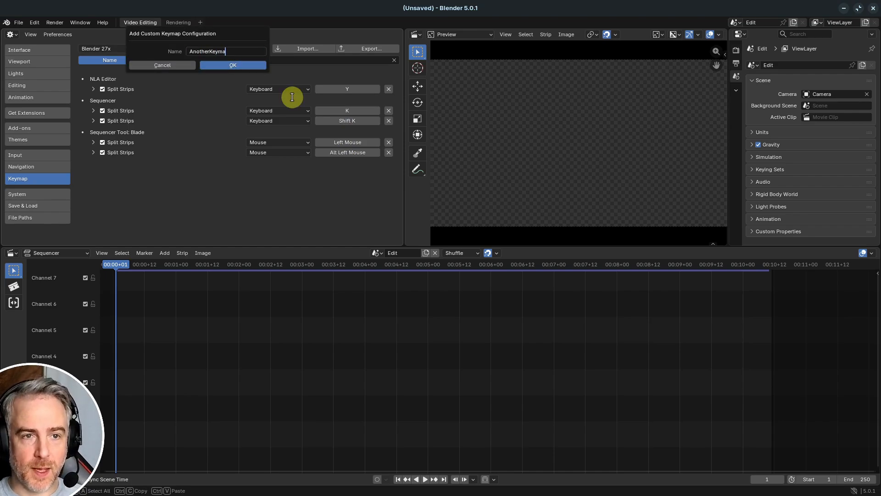
key("Return")
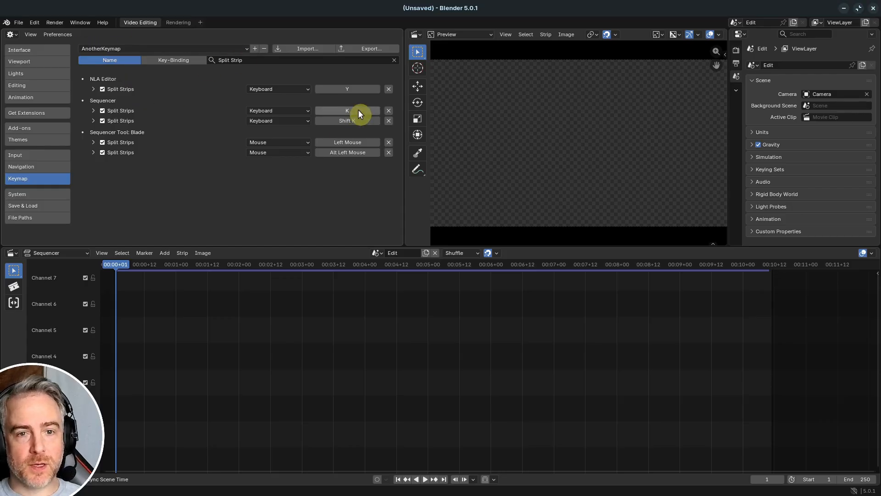
- In AnotherKeymap, rebind the Sequencer's two Split Strips entries to 8 and Shift 8
key("8")
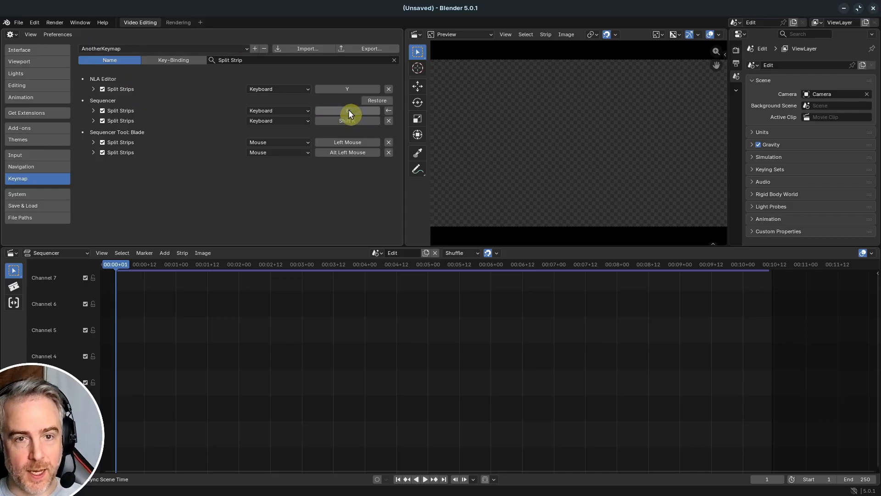
left_click(349, 121)
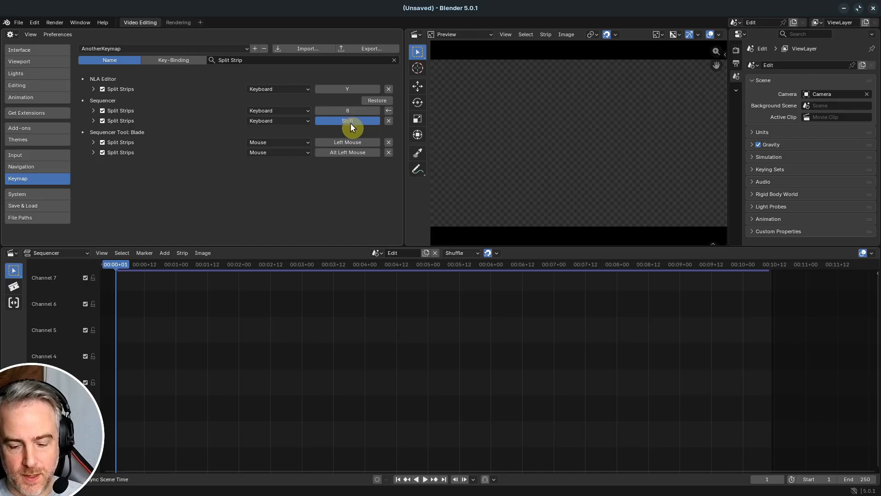
key("shift+8")
- Compare the Sequencer's Split Strips bindings by switching the active keymap to Blender and back to MyCustomKeymap
left_click(223, 48)
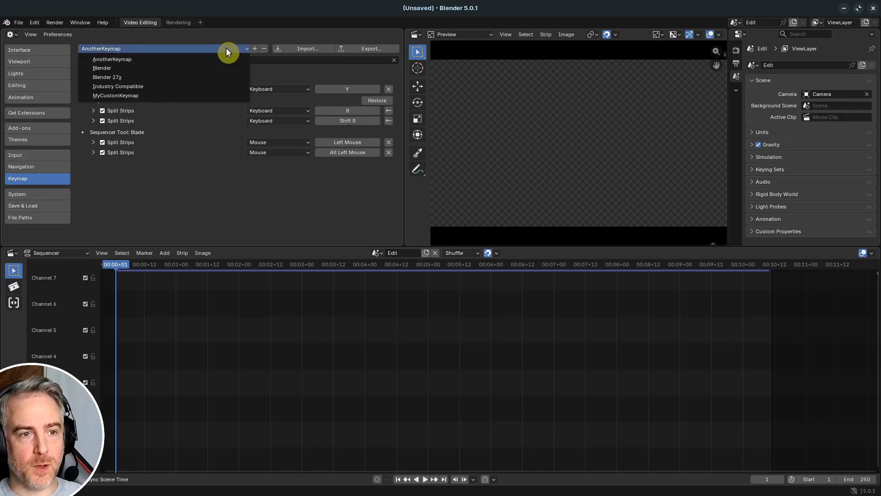
left_click(194, 68)
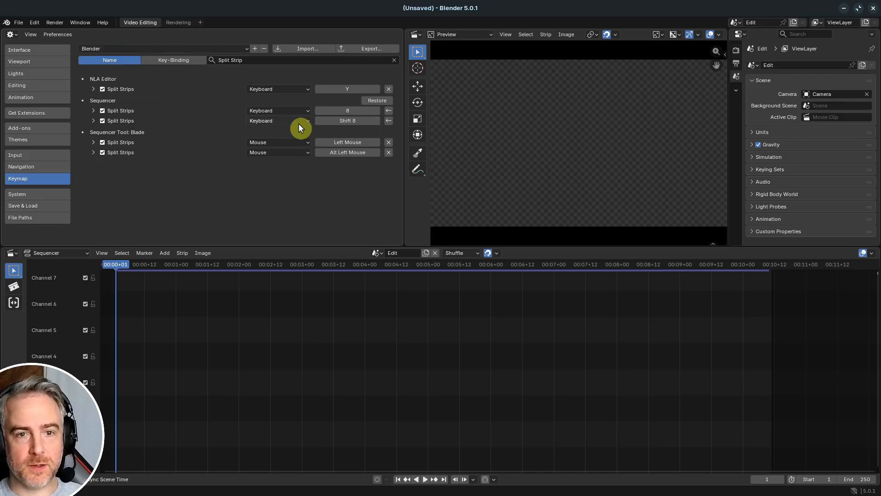
left_click(181, 50)
left_click(152, 94)
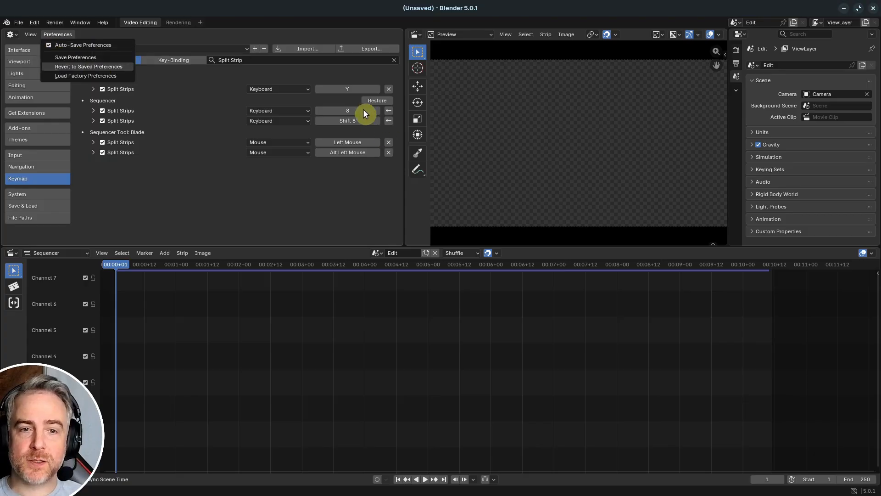
left_click(321, 236)
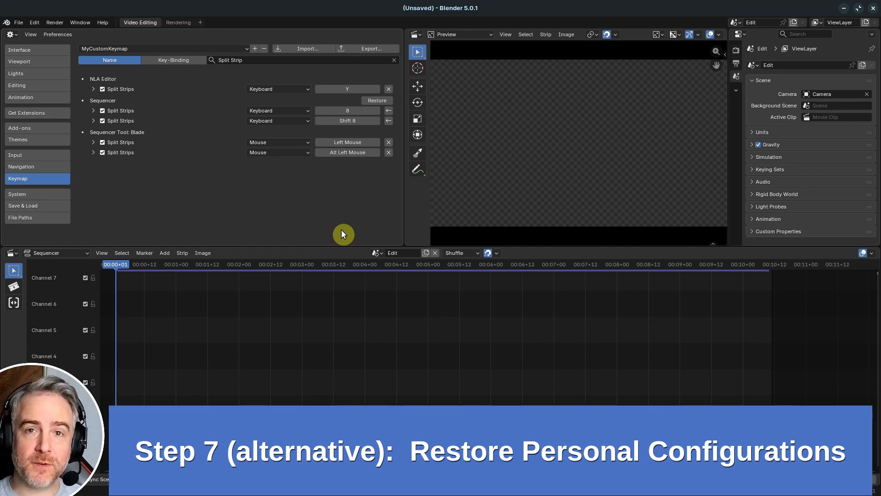
- Close Blender and, in the file manager, move the 5.0 folder in .config/blender to the trash
left_click(875, 9)
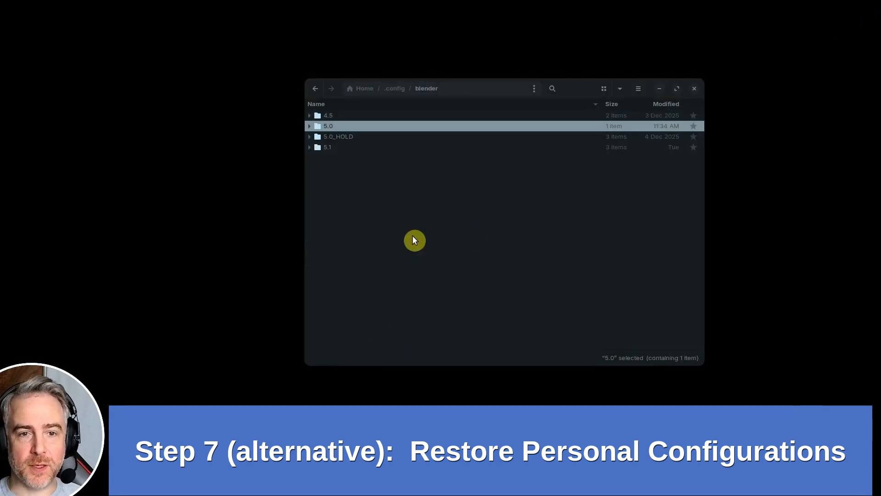
right_click(339, 124)
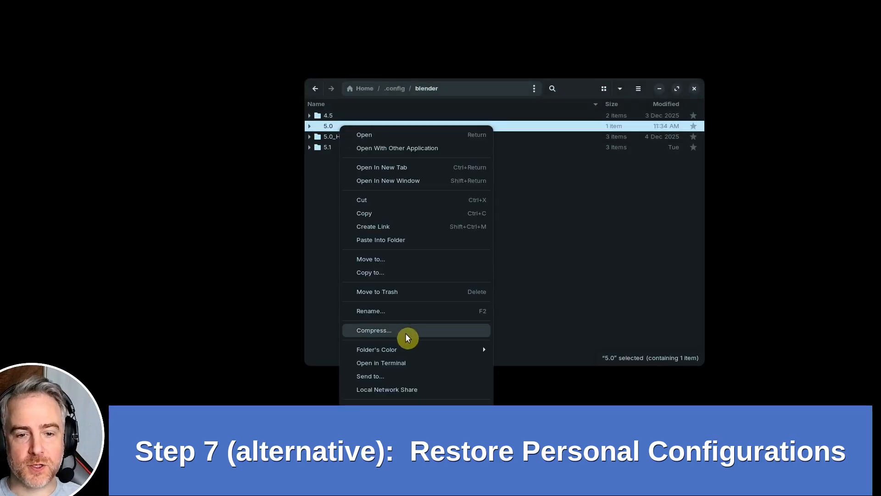
left_click(397, 292)
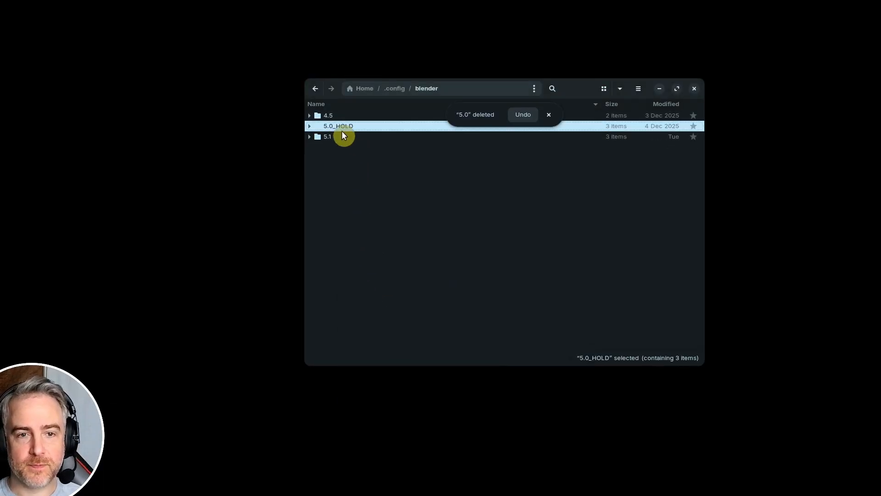
- Rename the 5.0_HOLD folder to 5.0 to restore the personal configuration
key("F2")
left_click(366, 169)
key("BackSpace")
key("BackSpace")
key("BackSpace")
key("BackSpace")
key("BackSpace")
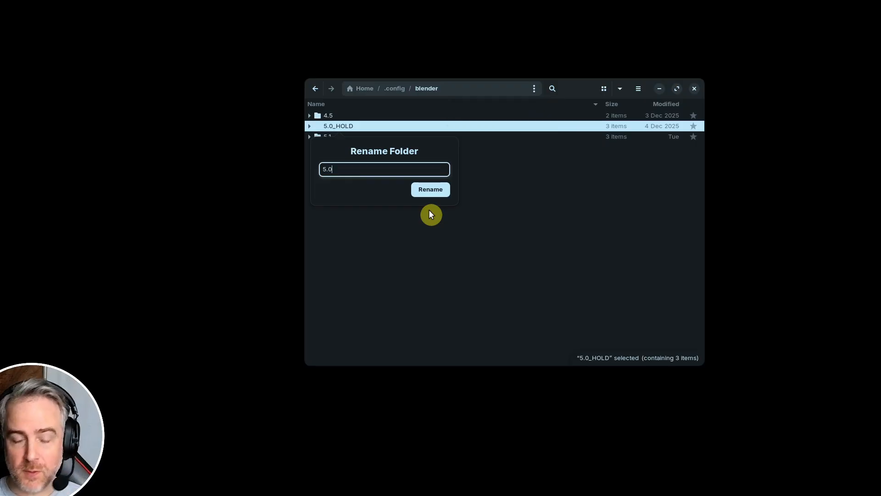
key("Return")
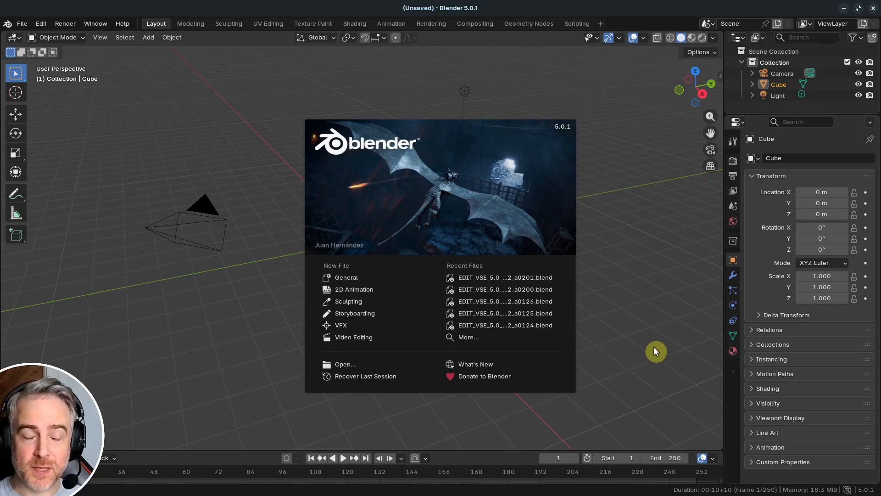
- Switch to Blender, dismiss the splash screen, and create a new Video Editing file
left_click(18, 26)
left_click(20, 23)
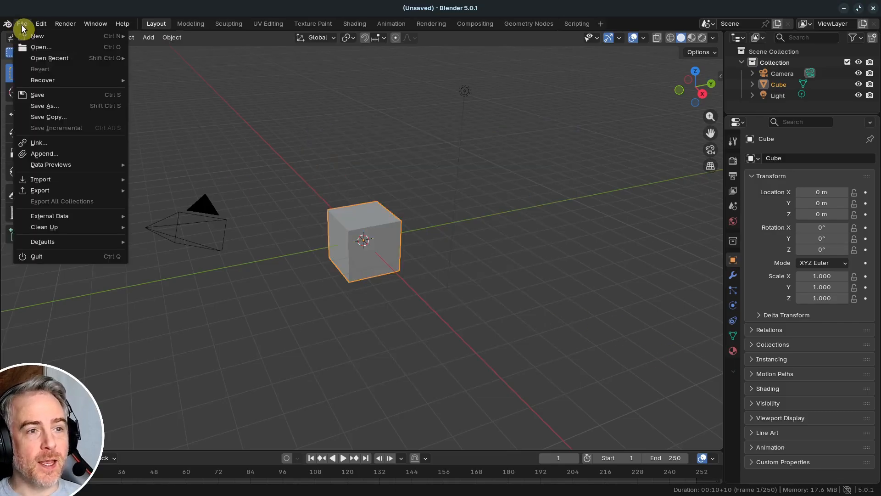
mouse_move(69, 36)
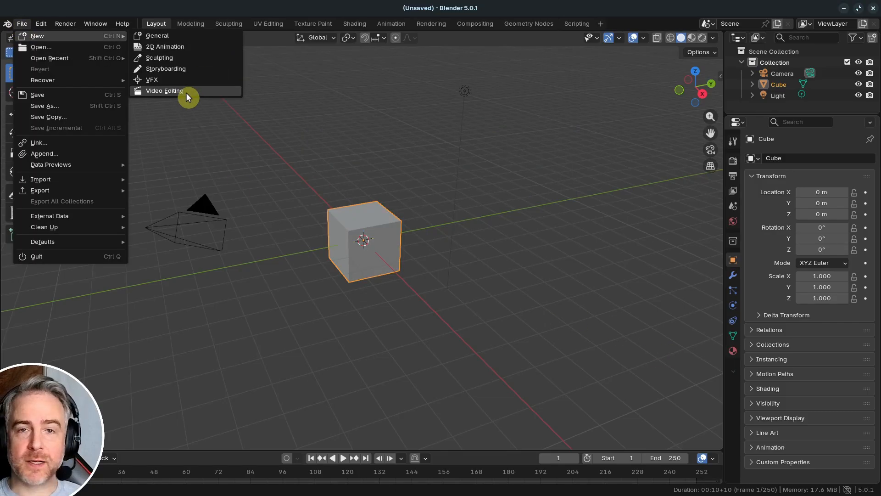
left_click(189, 96)
- Change the File Browser area to the Preferences editor and show its Keymap section
left_click(13, 38)
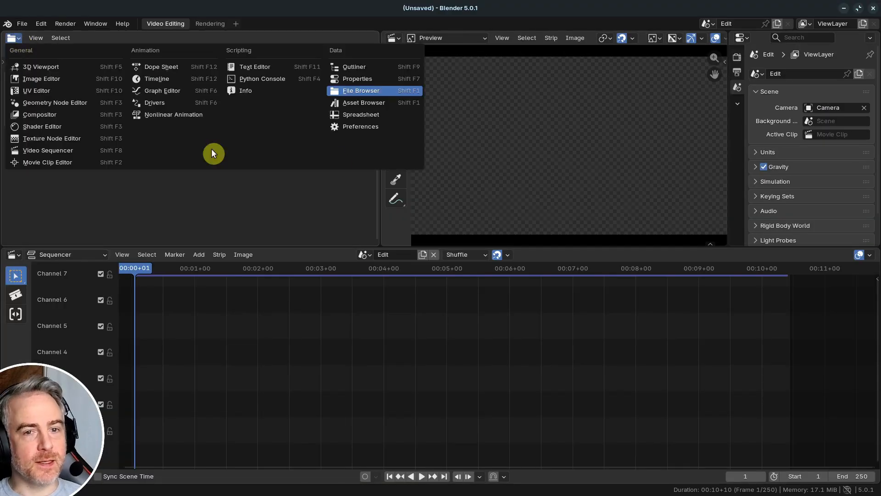
left_click(368, 128)
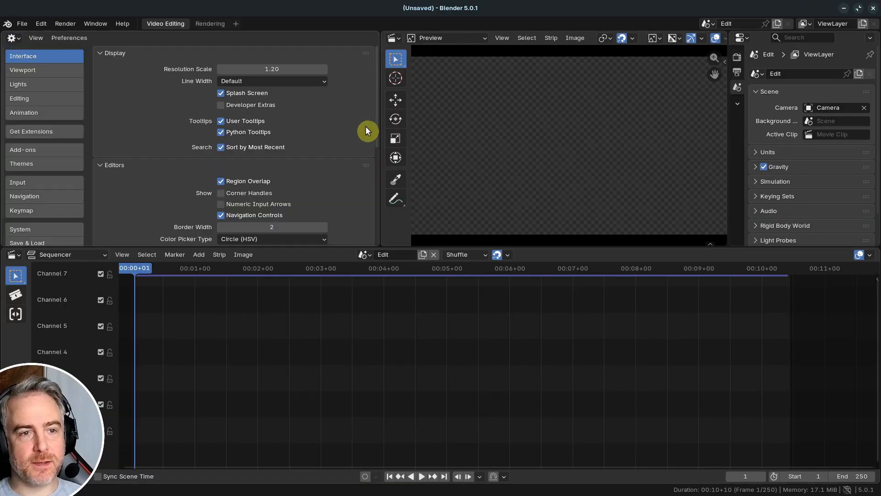
left_click(49, 210)
- Import the key configuration MyCustomKeymap.py from the Keymap folder with Keep Original enabled
left_click(193, 54)
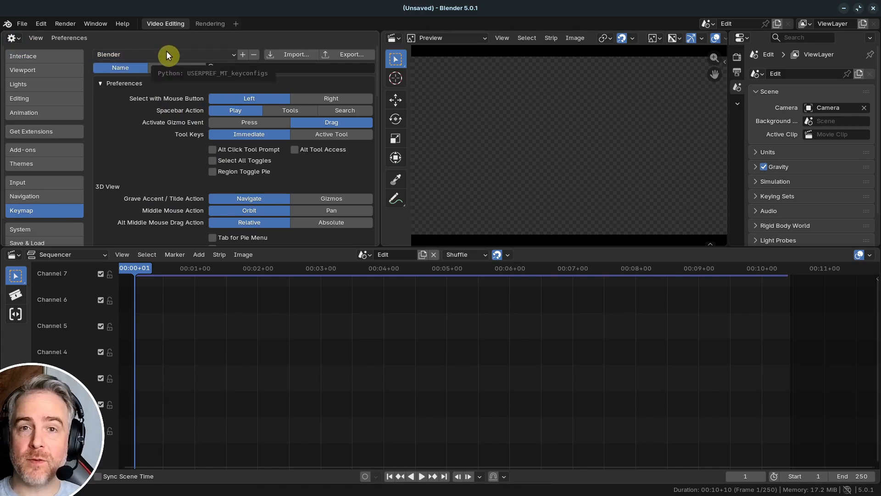
left_click(295, 56)
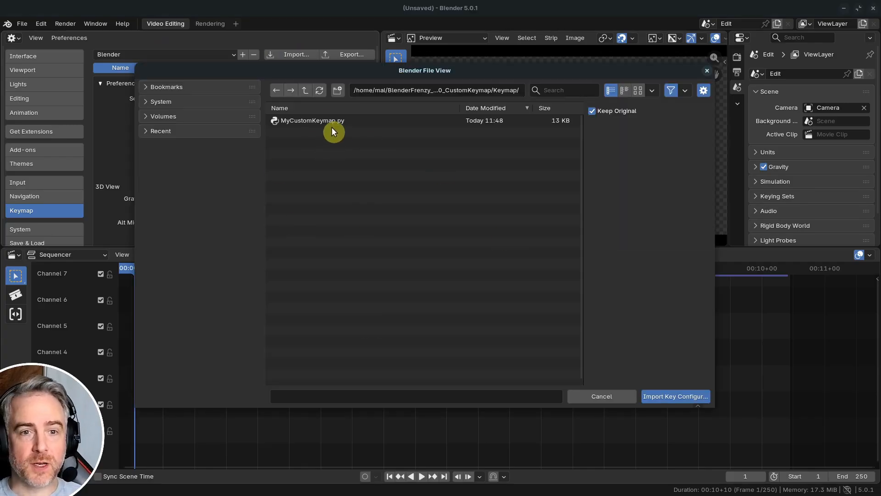
double_click(318, 120)
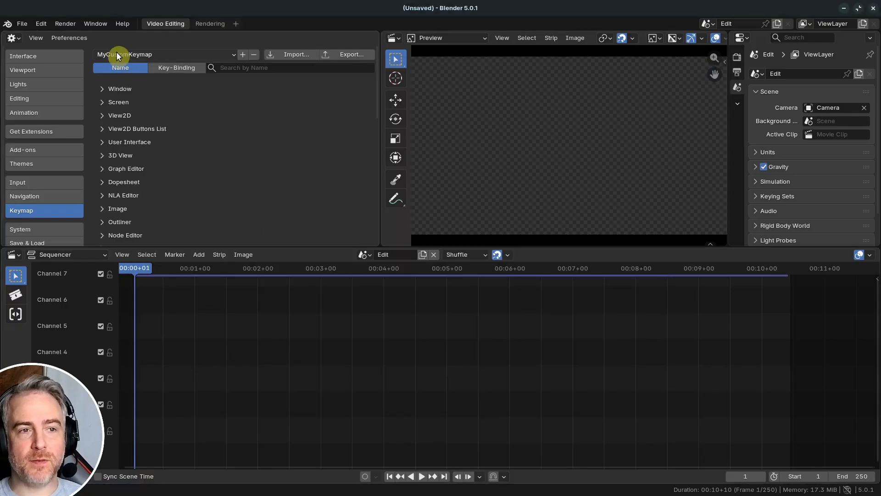
- Search the keymap by name for "Split Strips" in MyCustomKeymap
left_click(254, 68)
type("Split Strips")
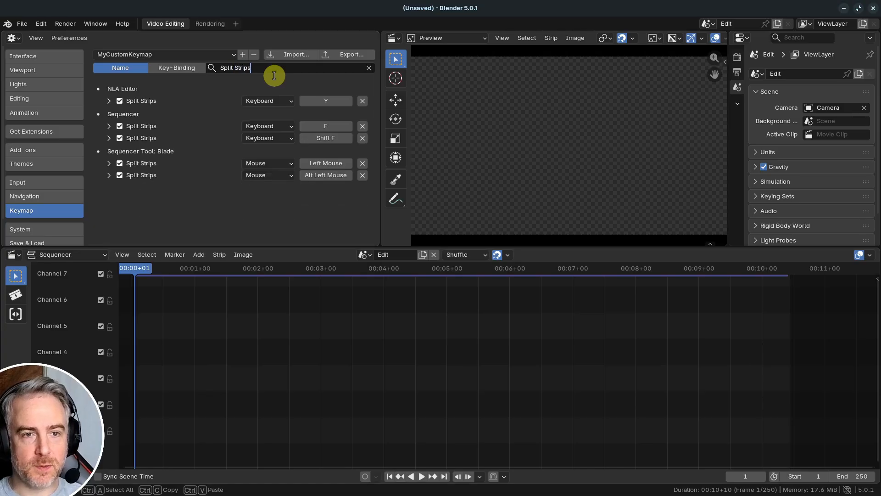
key("Return")
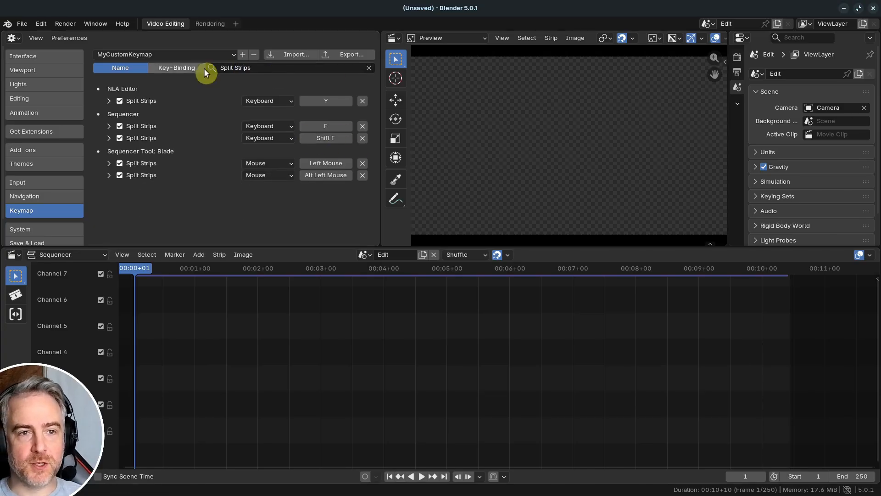
- Compare the Split Strips bindings across keymaps by switching to Blender, Industry Compatible, and back to MyCustomKeymap
left_click(200, 52)
left_click(182, 68)
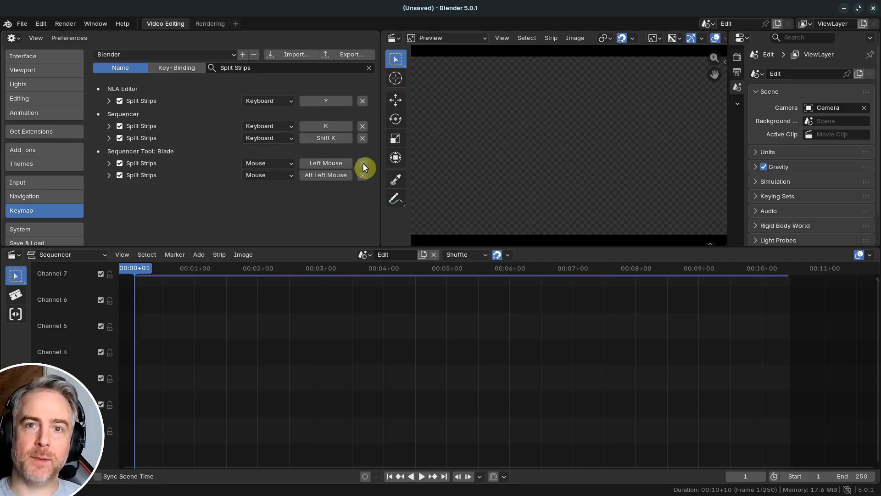
left_click(201, 55)
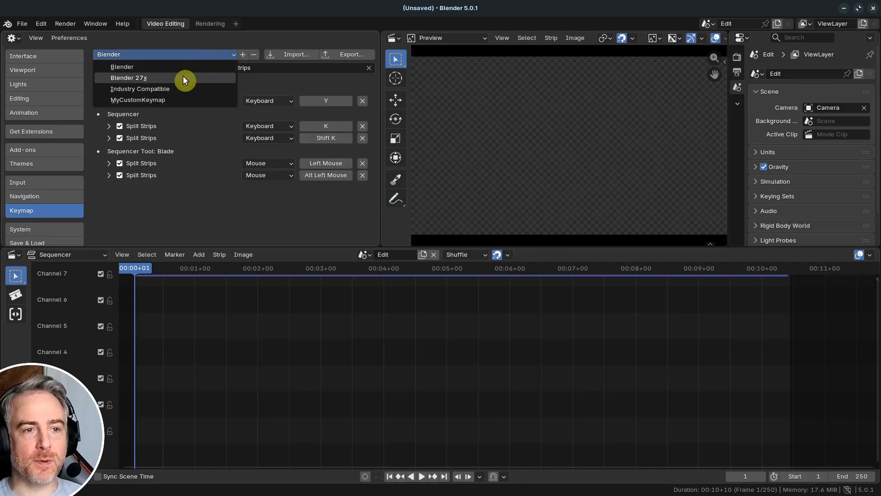
left_click(178, 89)
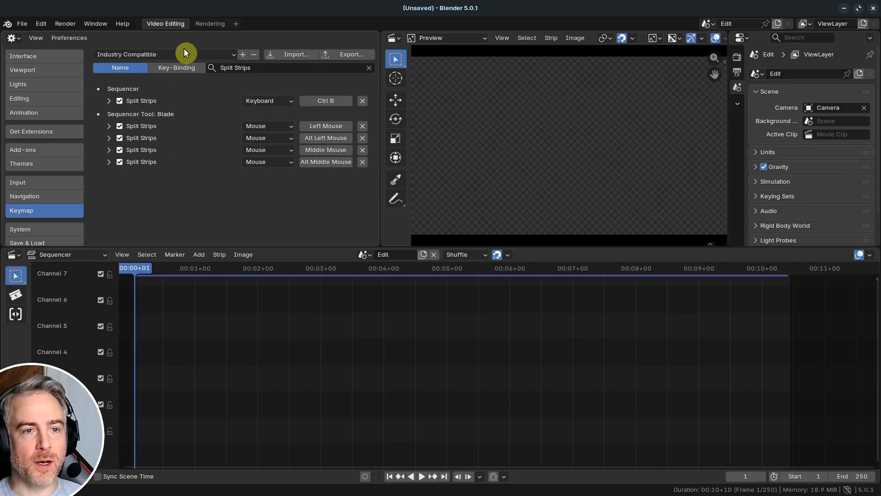
left_click(184, 51)
left_click(172, 96)
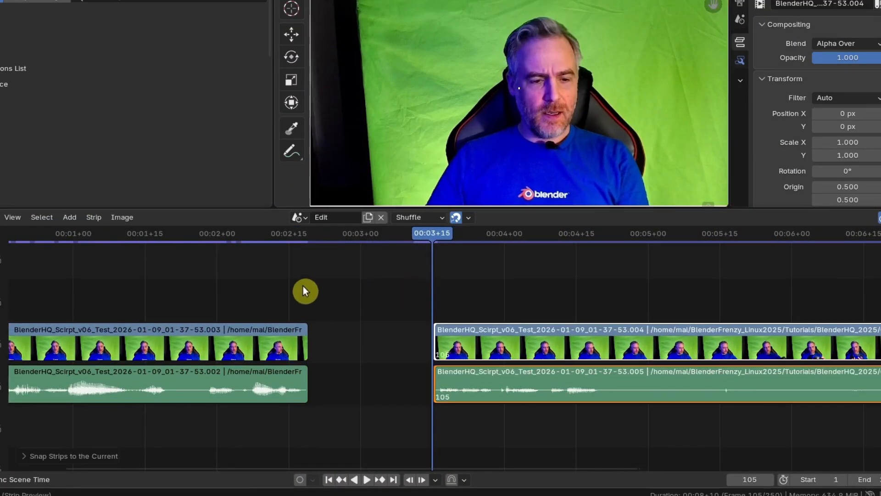
- Remove the gap before the trailing video and audio strips, play past the join, and split the strips at frame 116
right_click(289, 279, "shift")
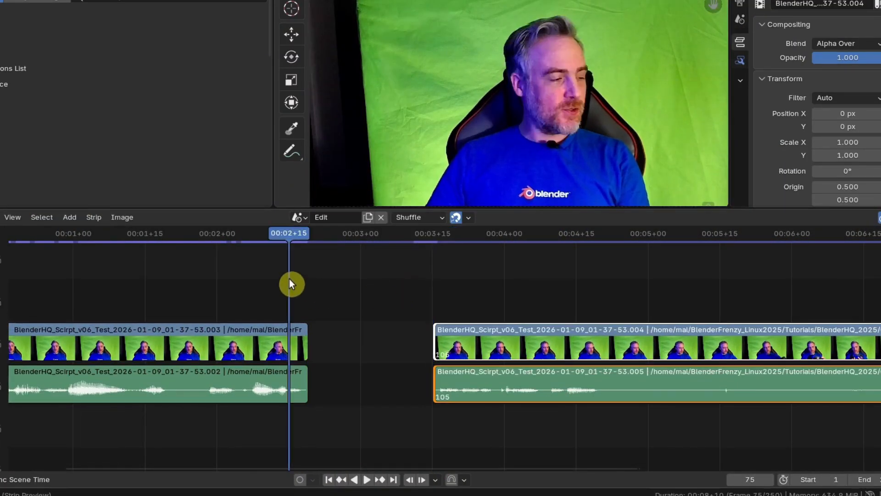
key("BackSpace")
key("space")
key("space")
key("k")
- Snap the start of the trailing video and audio strips to a further playhead position and close the resulting gap
middle_click_drag(561, 306, 397, 299)
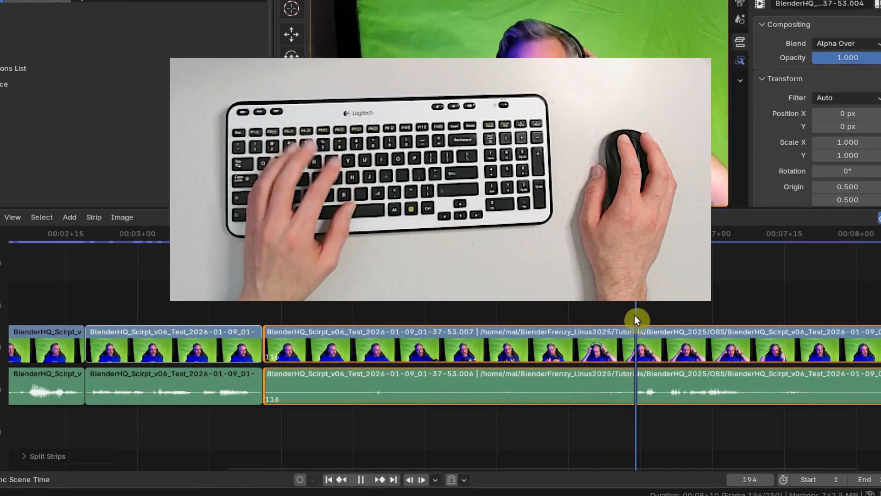
right_click_drag(635, 315, 627, 316, "shift")
key("shift+s")
right_click(210, 302, "shift")
key("BackSpace")
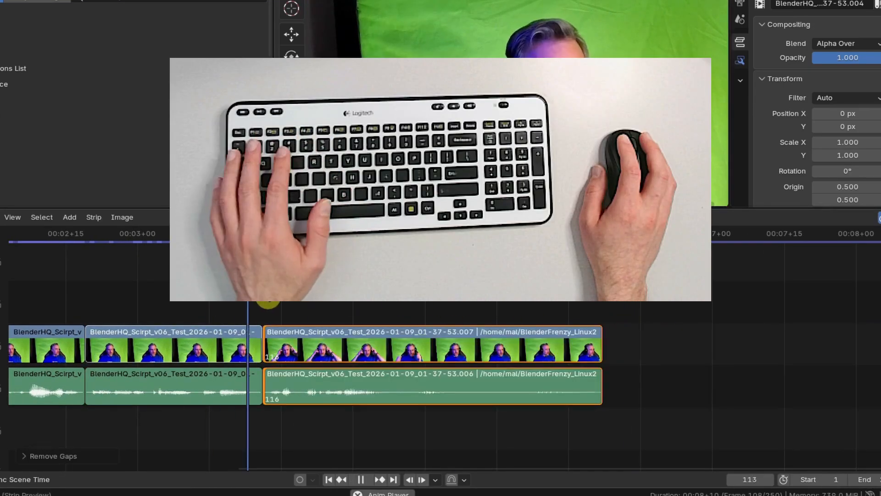
- Split the video and audio strips again and snap the start of the trailing piece to frame 171
key("k")
right_click_drag(535, 306, 527, 307, "shift")
key("space")
key("shift+s")
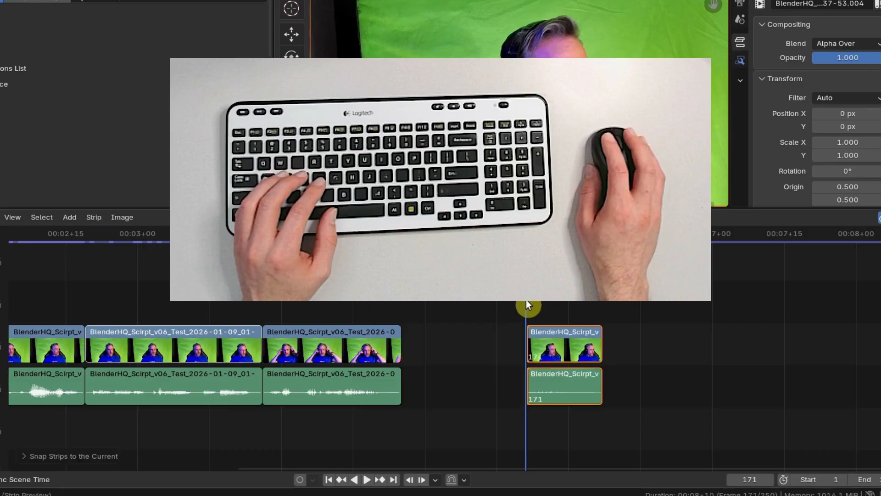
- Remove the gap before the last trimmed strips and review the join by playing and scrubbing
right_click(354, 299, "shift")
key("BackSpace")
key("space")
key("space")
middle_click_drag(416, 296, 328, 316, "ctrl")
middle_click_drag(328, 316, 509, 308)
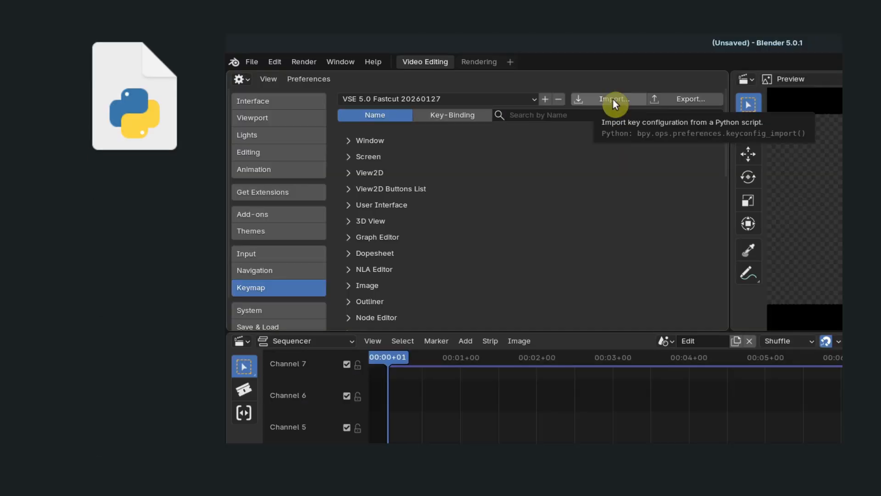
- Import the VSE 5.0 Fastcut 20260127 key configuration from its Python script
left_click(614, 99)
double_click(561, 230)
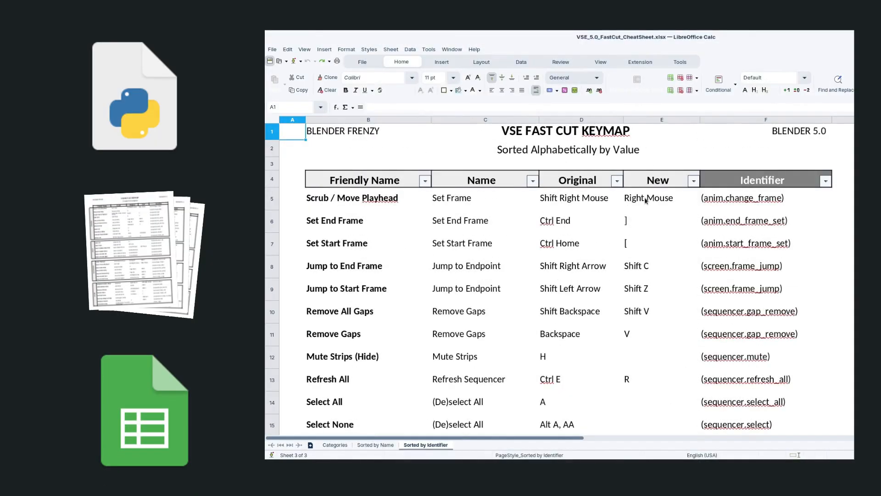
- In LibreOffice Calc, enter "Your Change Here" as the New hotkey for Scrub / Move Playhead in cell E5
left_click(645, 198)
type("Your")
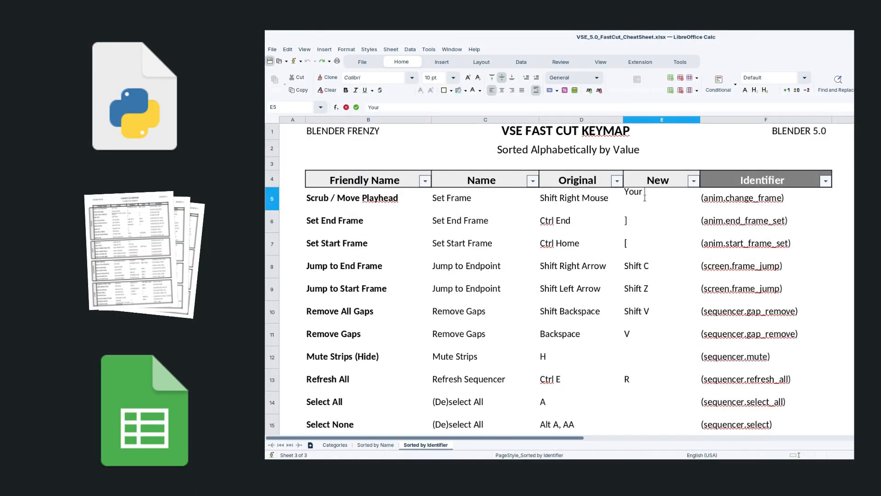
type(" Change Here")
key("Return")
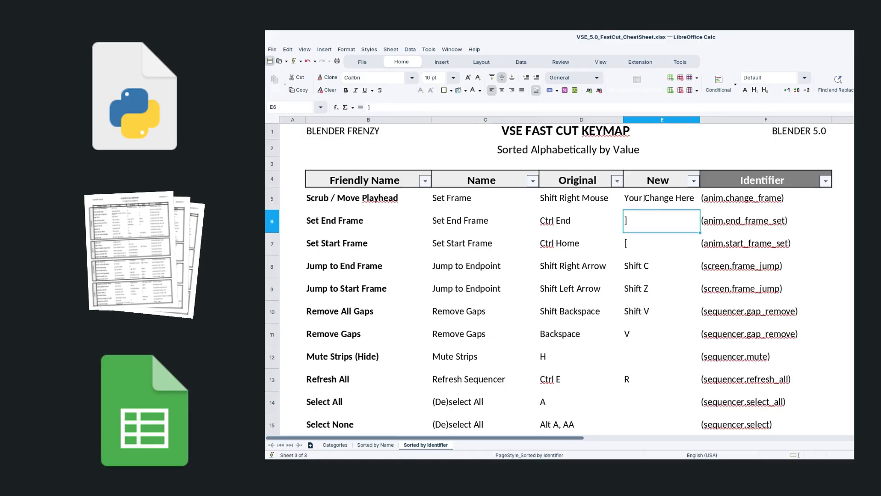